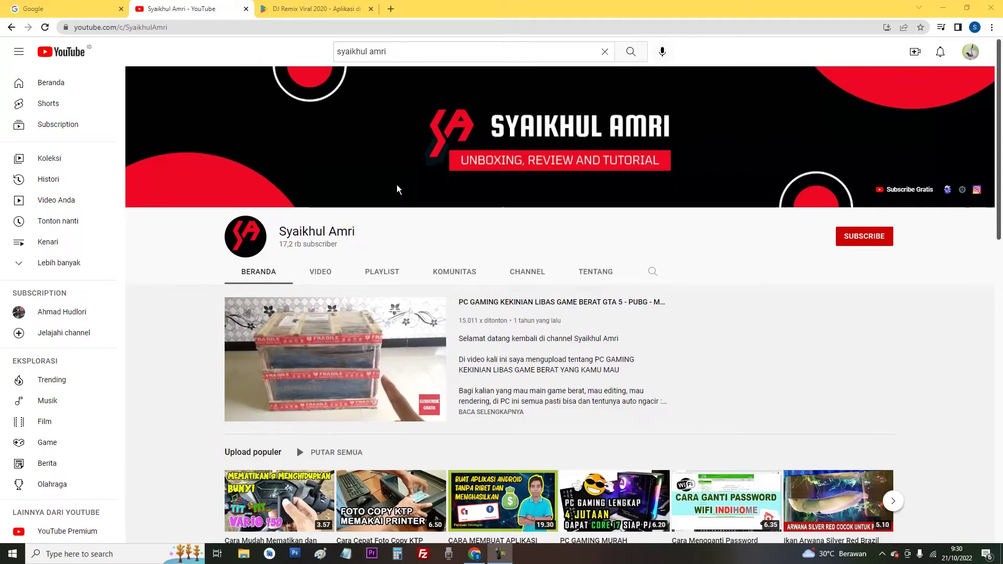
Switch from the YouTube channel page to the Google homepage tab.
left_click(62, 7)
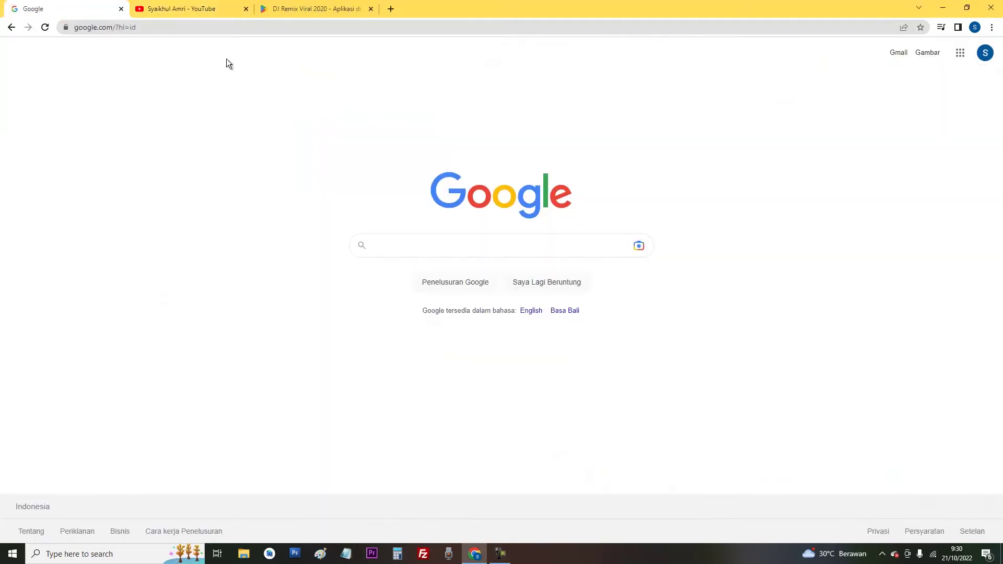
Replace the address-bar URL with a Google search for 'remove bg'.
left_click(234, 27)
key("BackSpace")
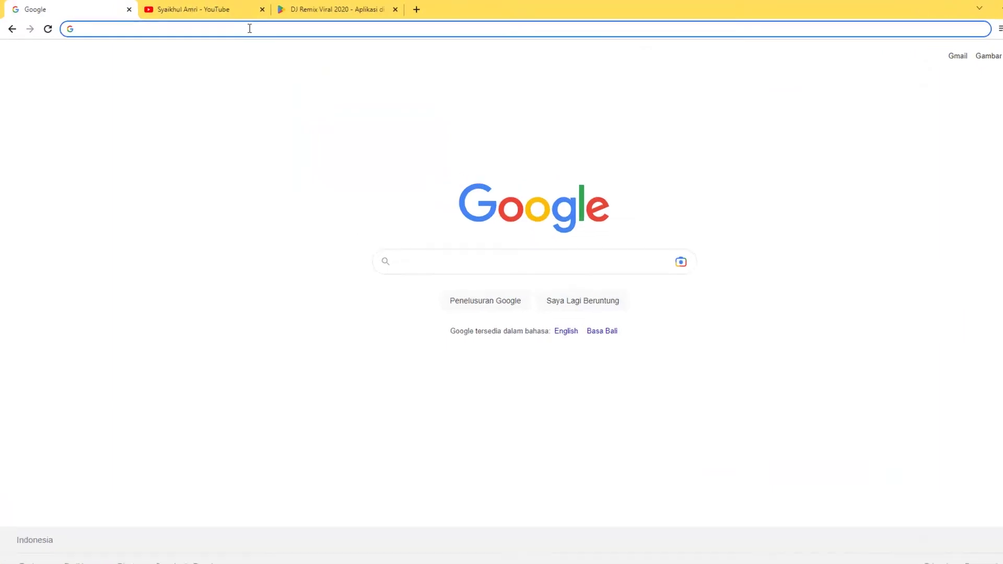
type("remo")
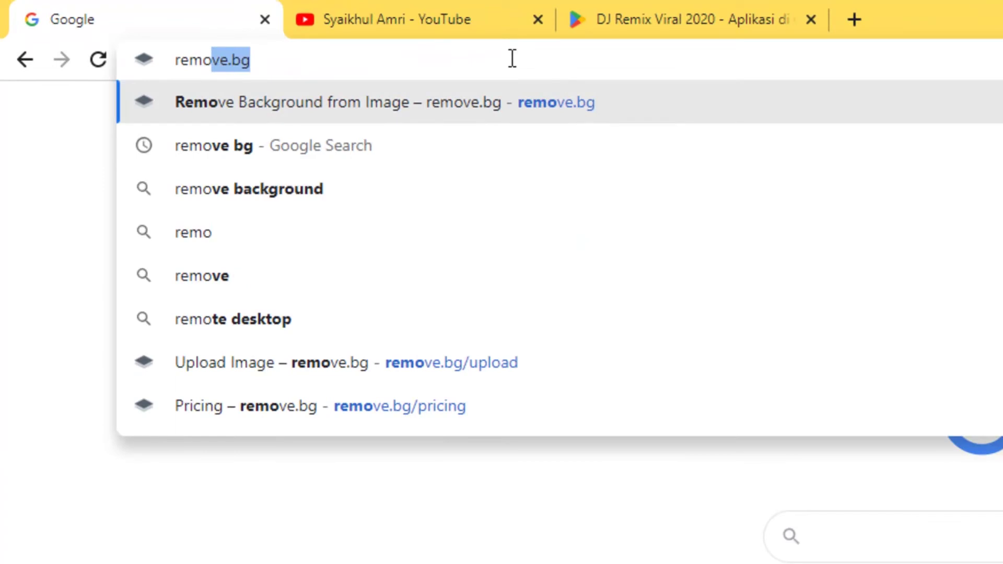
type("ve bg")
key("Return")
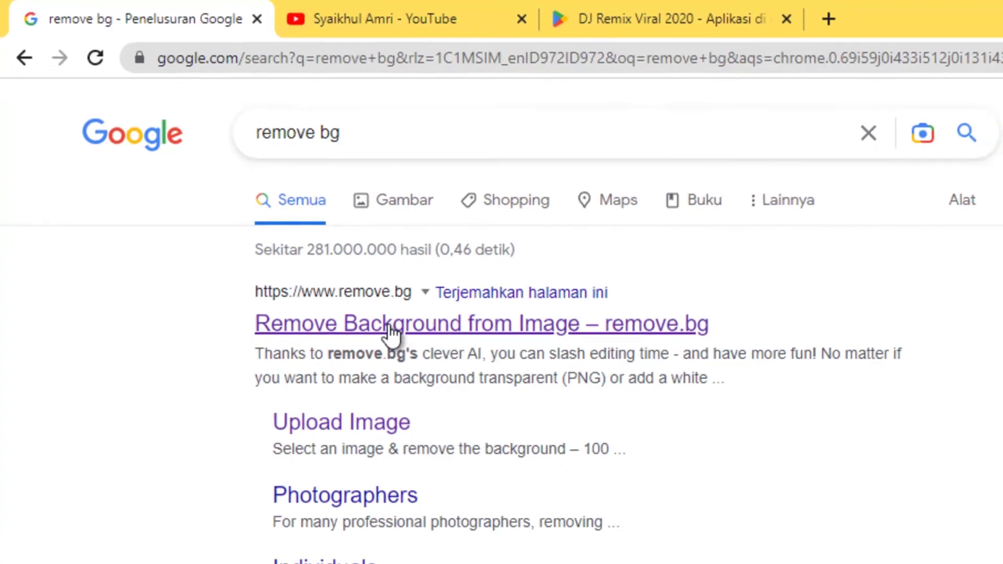
Open the remove.bg website from the results and scroll down to the examples gallery.
left_click(392, 332)
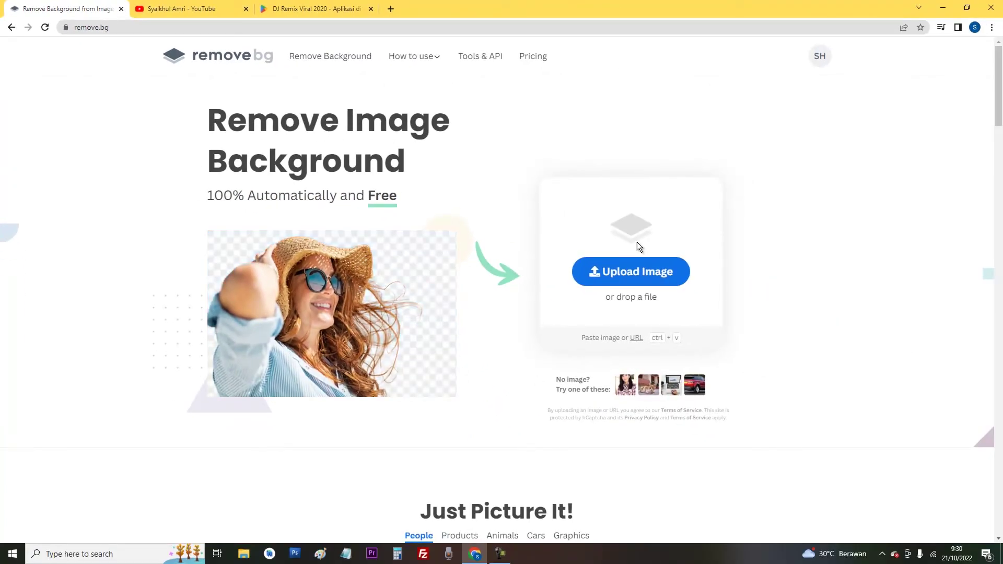
left_click(602, 265)
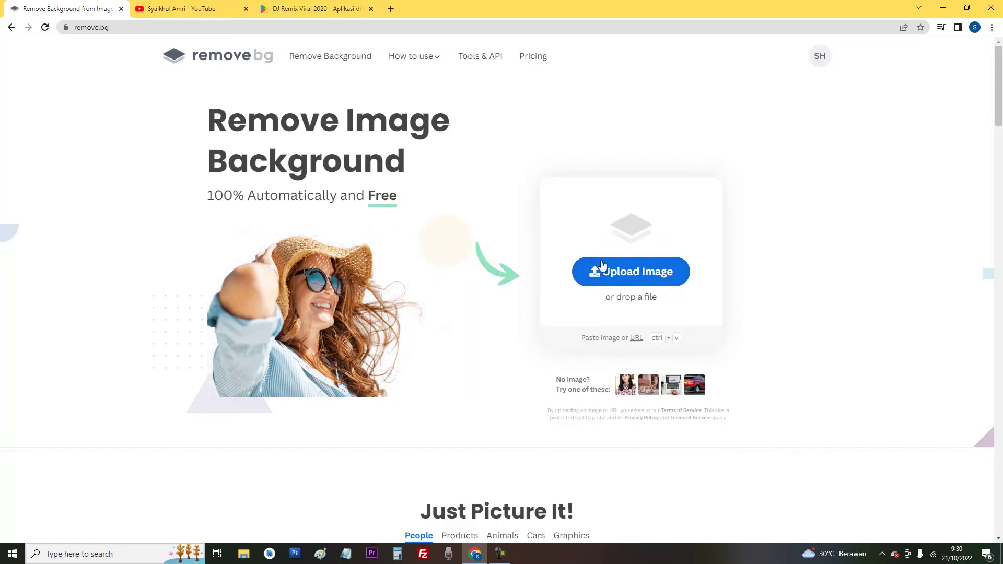
scroll(494, 384, "down", 3)
scroll(494, 384, "down", 1)
scroll(494, 384, "down", 2)
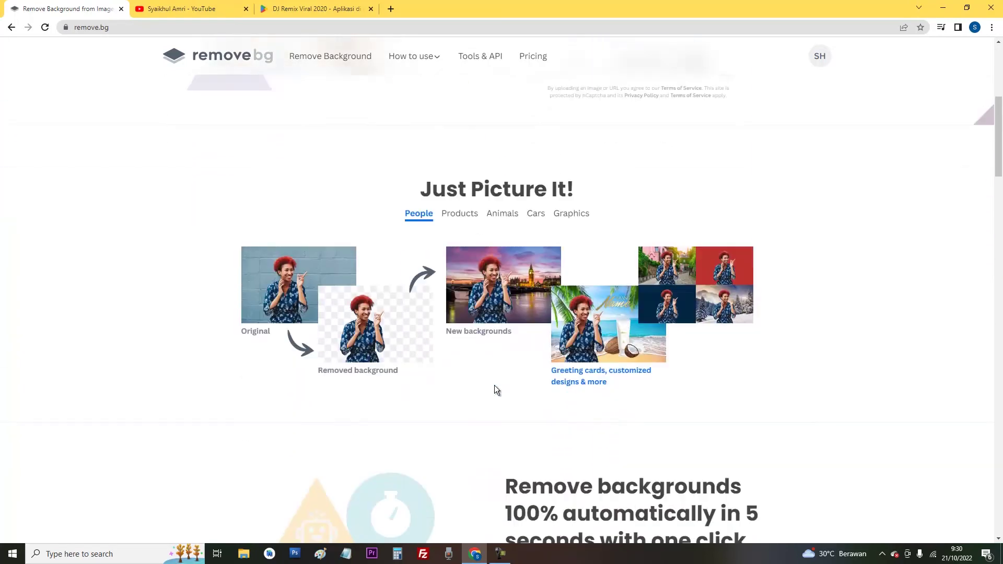
scroll(494, 384, "down", 1)
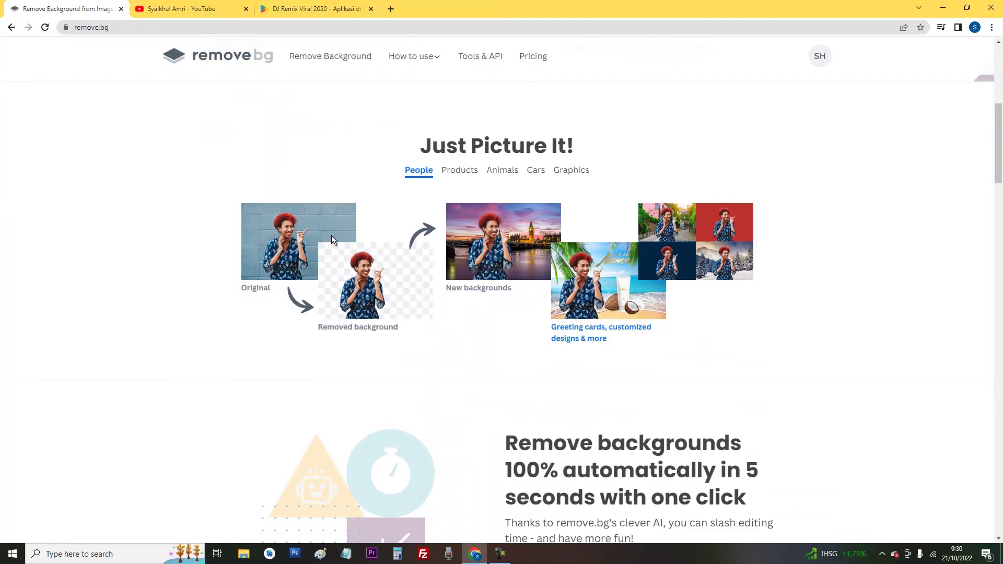
View the Products, Animals, Cars and Graphics examples, return to People, and scroll back up.
left_click(453, 173)
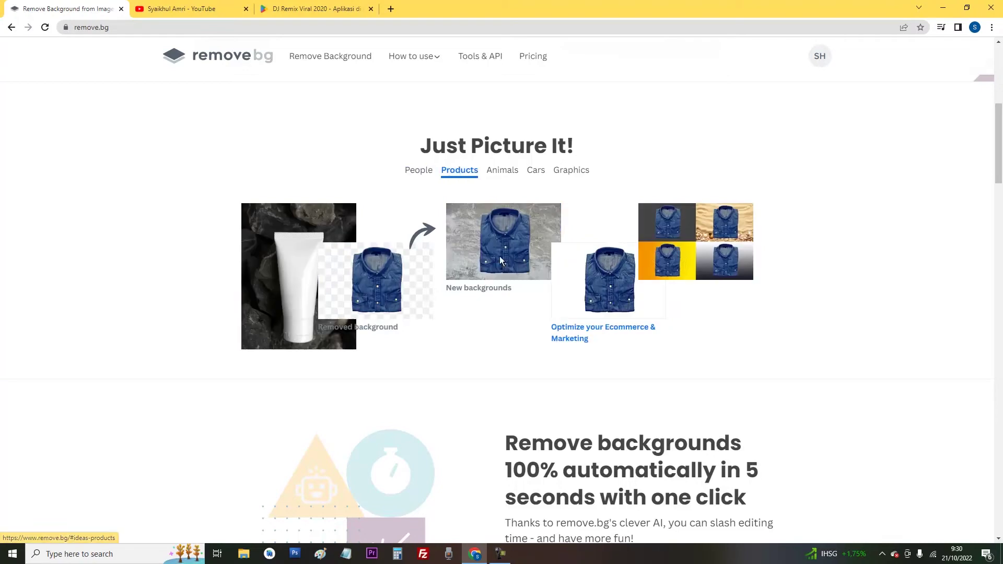
left_click(503, 174)
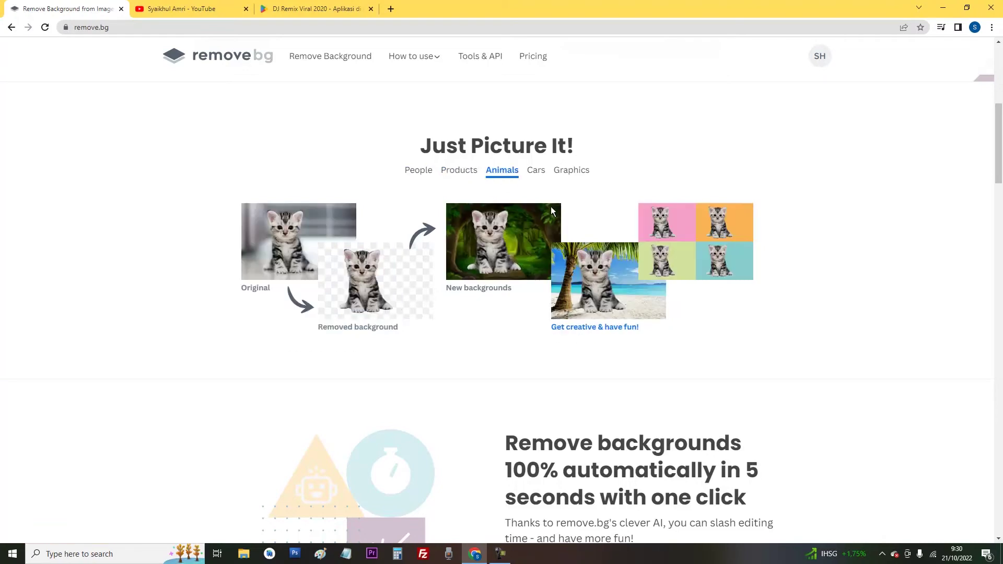
left_click(538, 173)
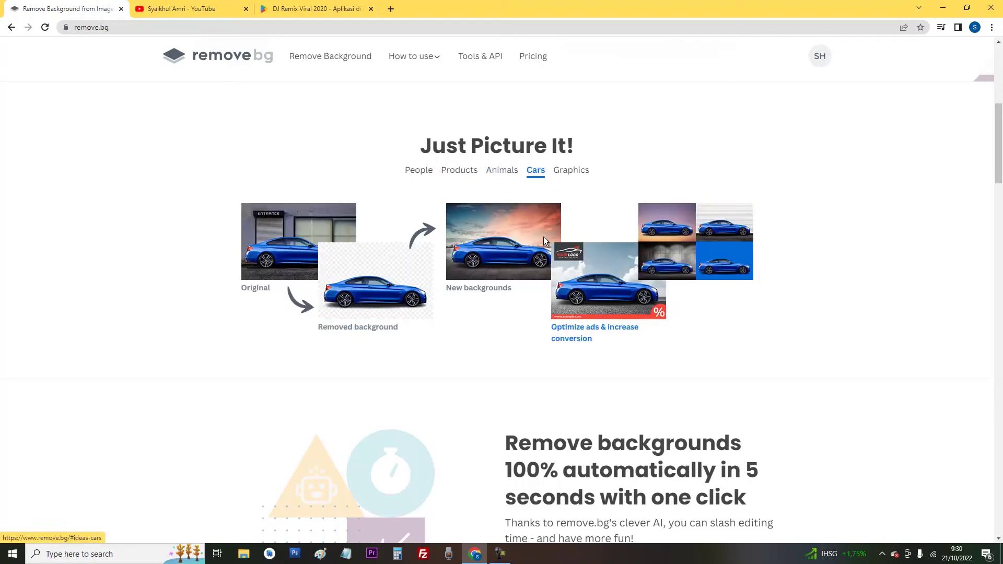
left_click(573, 173)
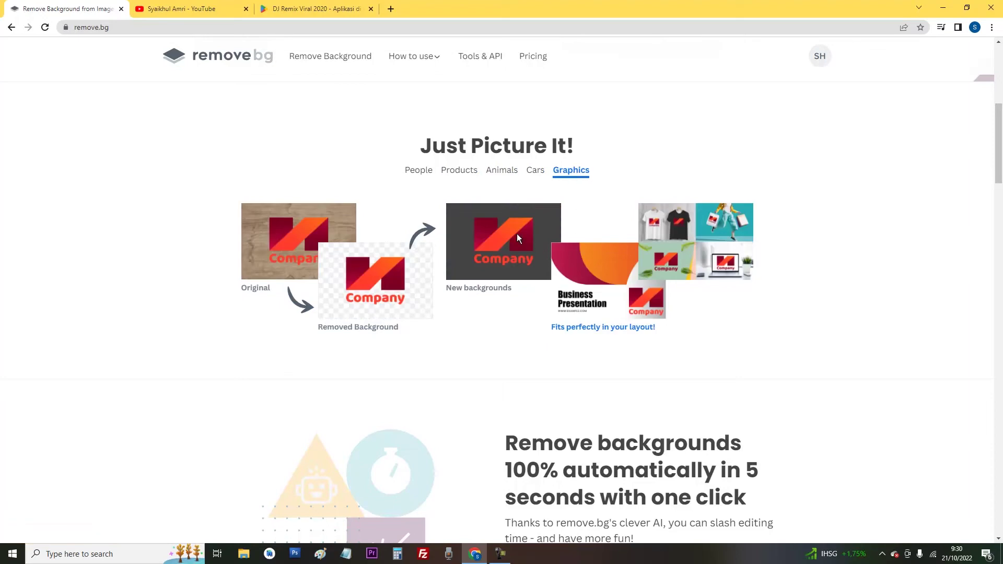
left_click(420, 173)
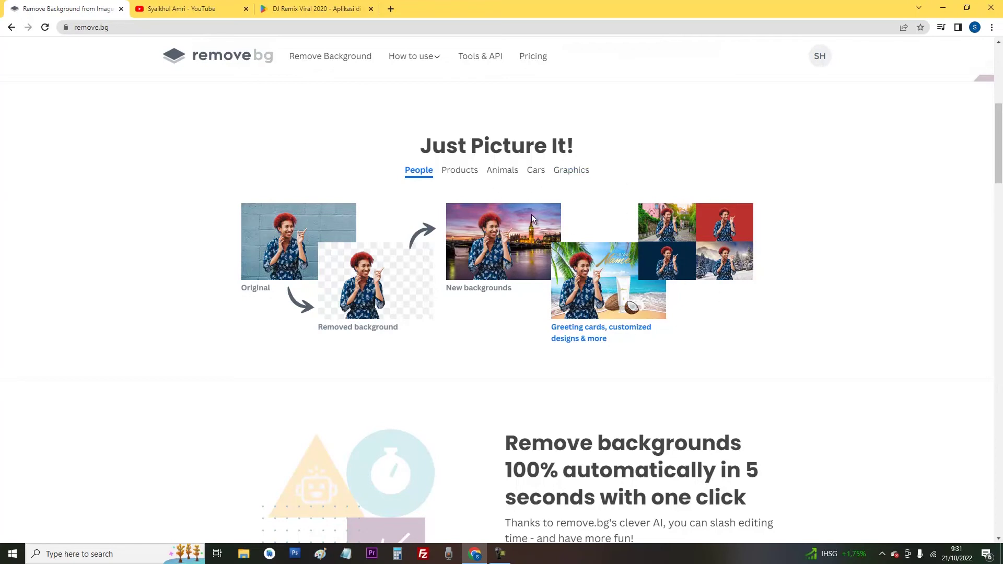
scroll(524, 324, "up", 4)
scroll(525, 324, "up", 3)
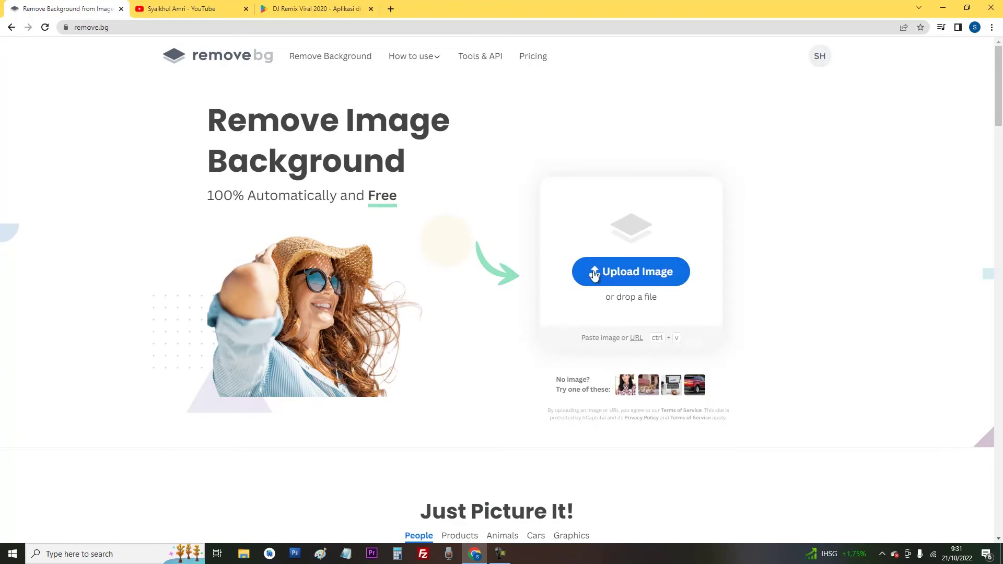
Upload the portrait photo '1' from Downloads to remove.bg.
left_click(633, 278)
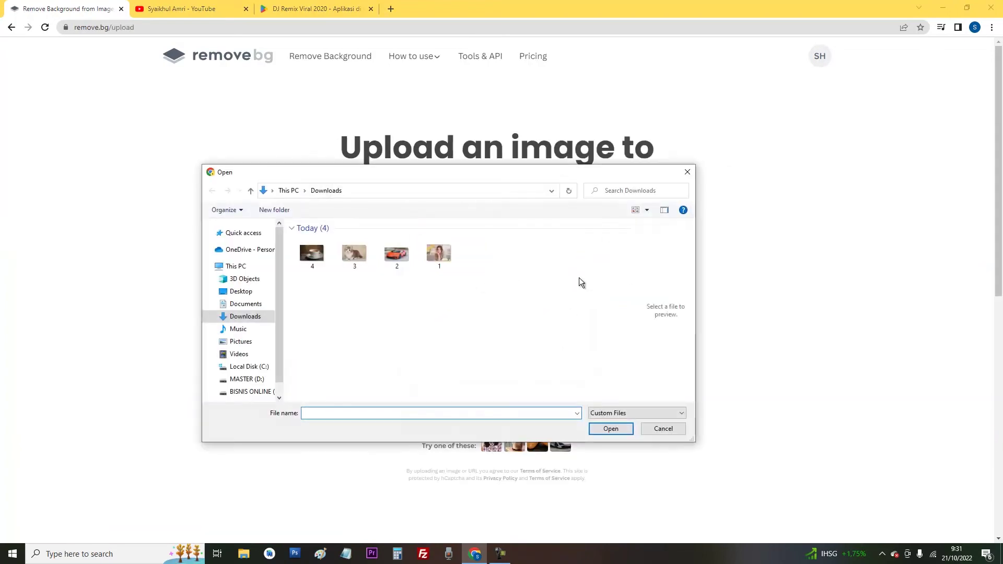
left_click(447, 257)
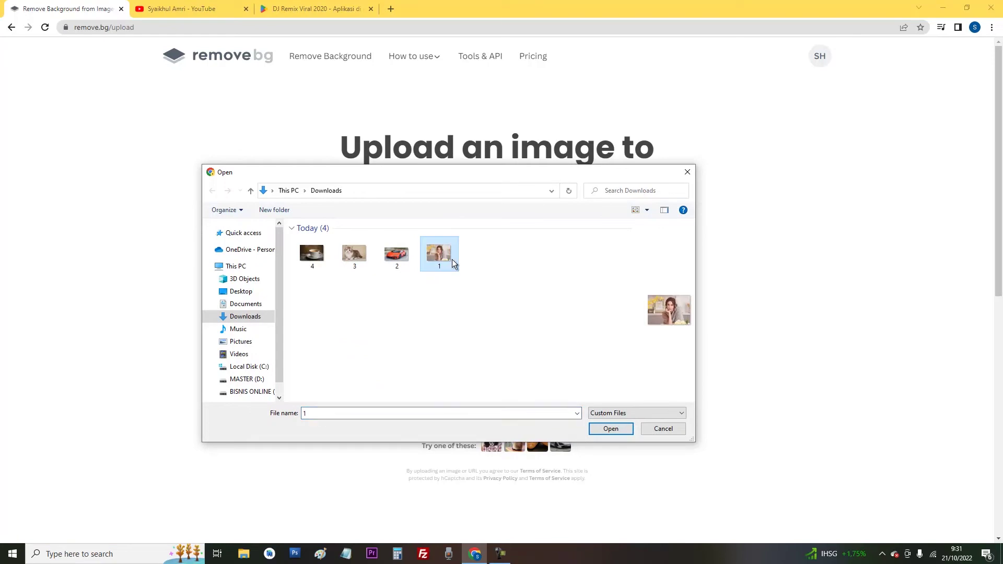
left_click(613, 427)
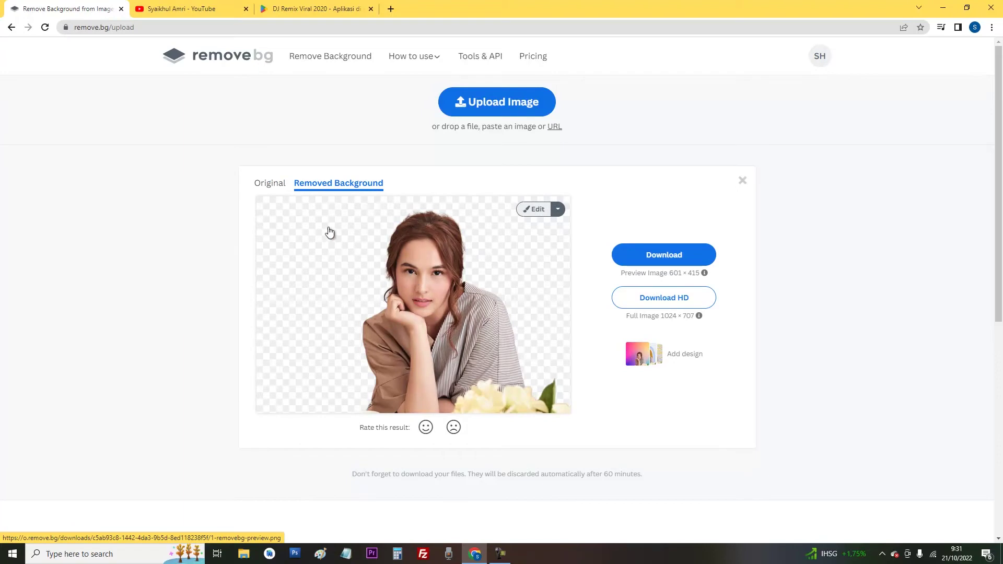
Compare the cutout against the original photo, then download the preview-size cutout.
left_click(273, 187)
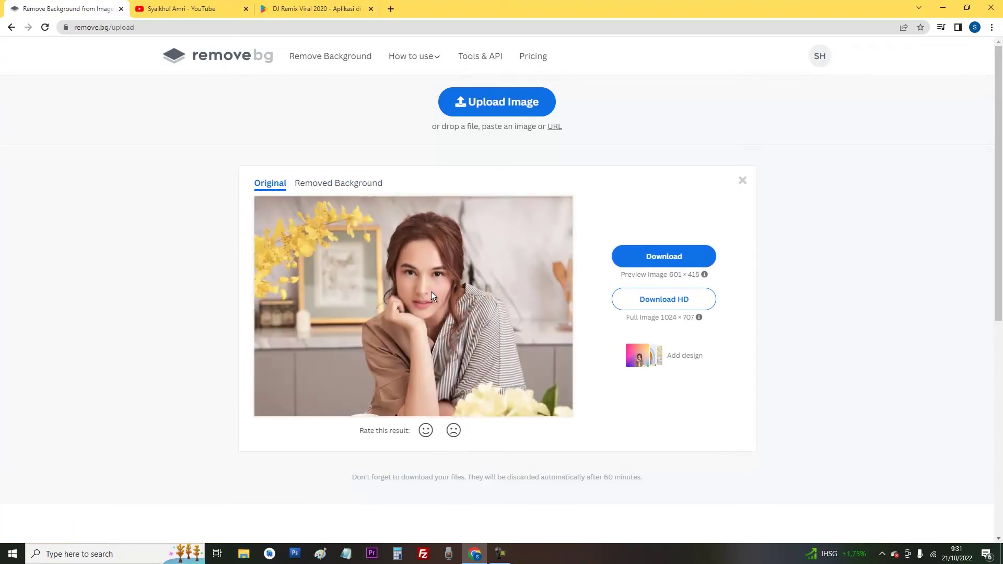
left_click(349, 184)
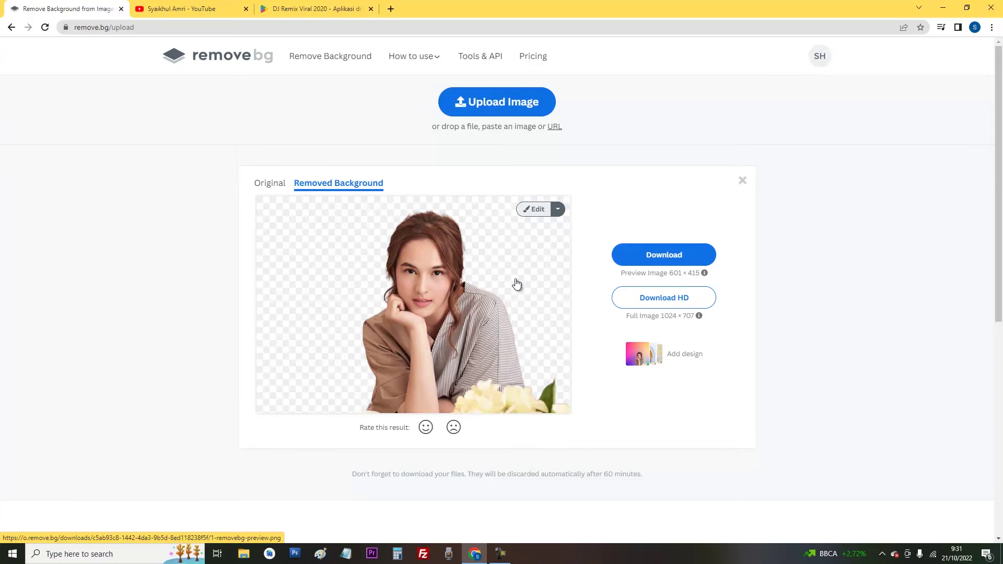
left_click(654, 257)
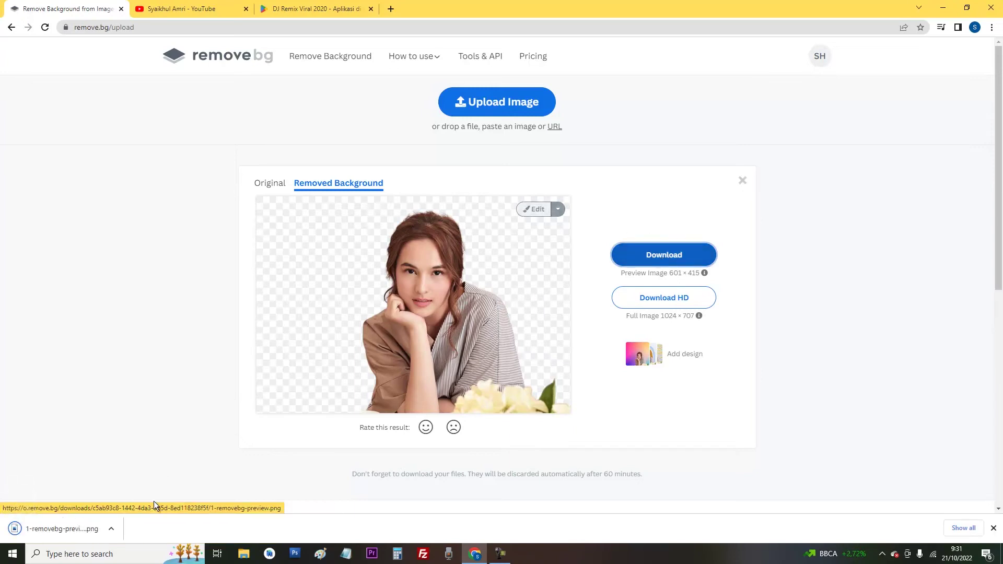
Open 1-removebg-preview from its Downloads folder in Photos to check it, then return to Chrome.
left_click(111, 529)
left_click(127, 496)
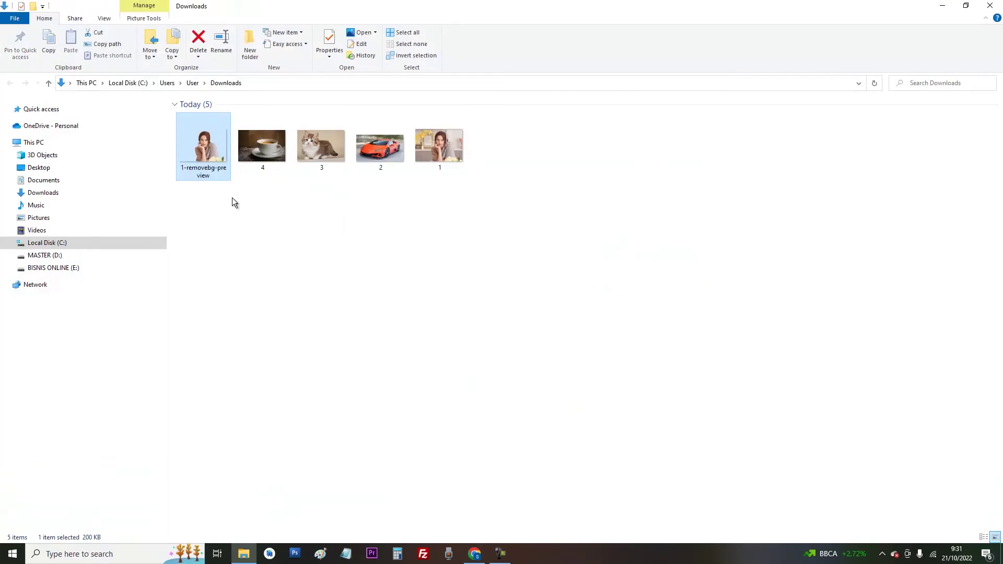
double_click(201, 147)
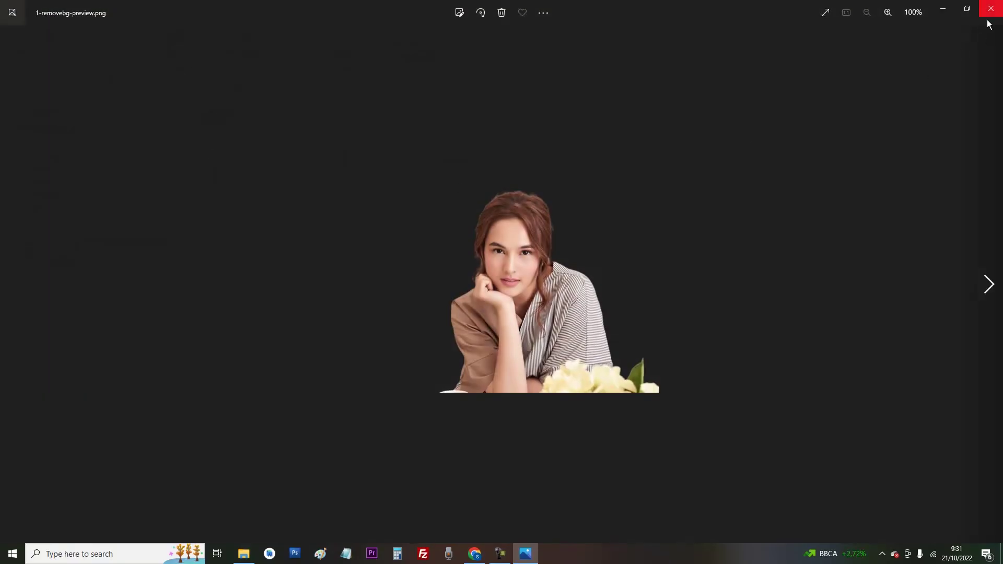
left_click(992, 12)
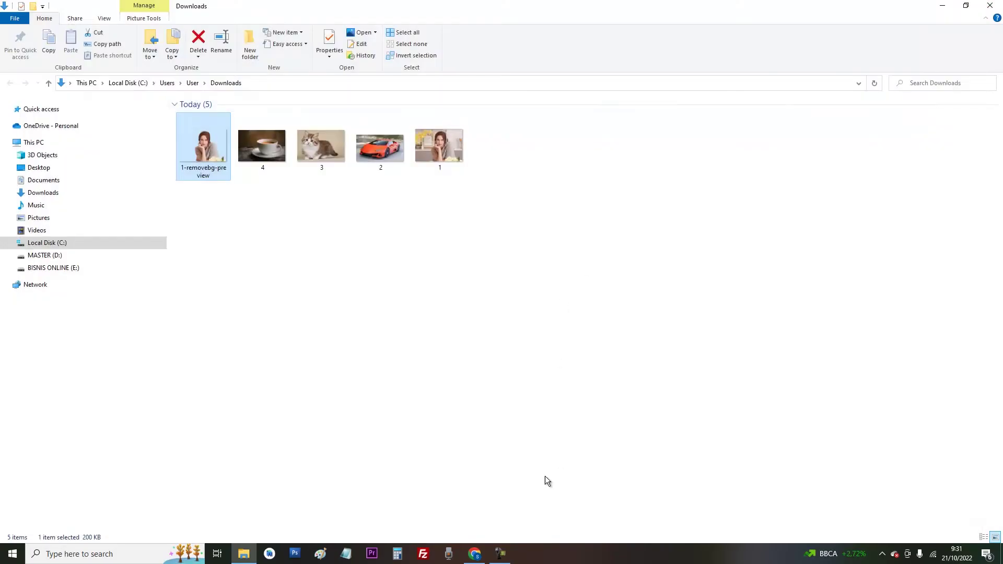
left_click(475, 554)
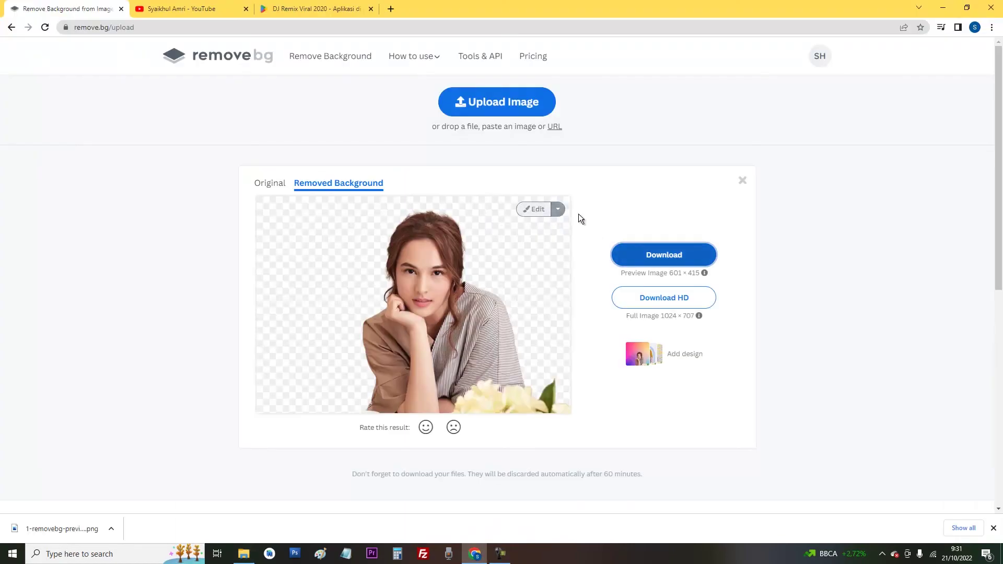
In the background editor, try the starry night sky, neon city street and orange bokeh backgrounds.
left_click(536, 212)
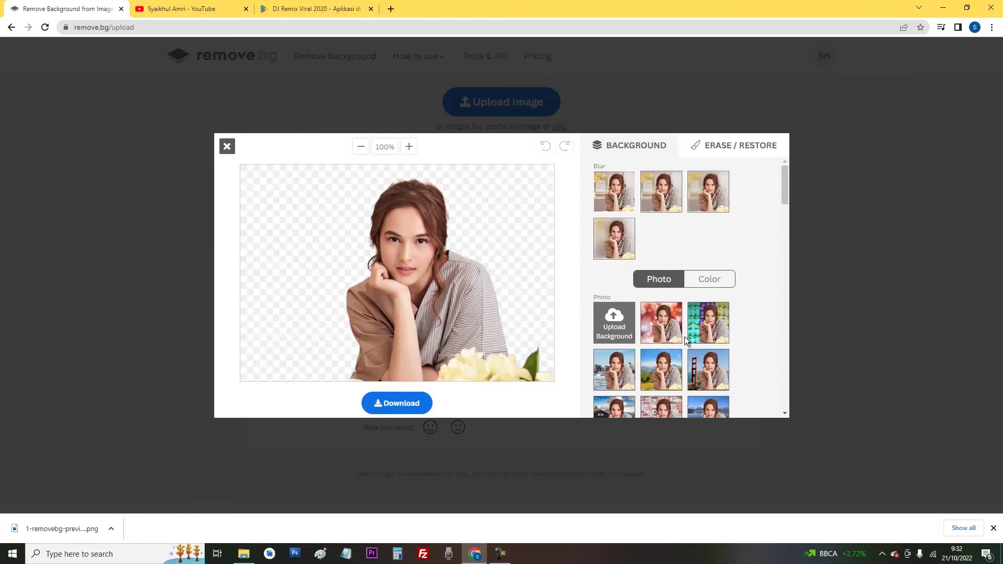
scroll(702, 370, "down", 3)
scroll(702, 370, "down", 2)
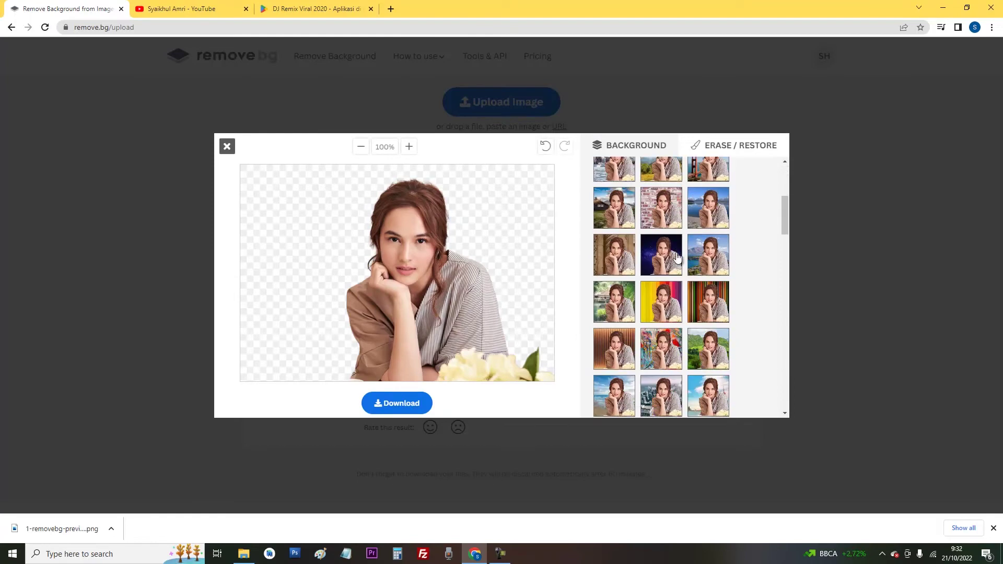
left_click(677, 257)
scroll(672, 355, "down", 3)
scroll(672, 355, "down", 2)
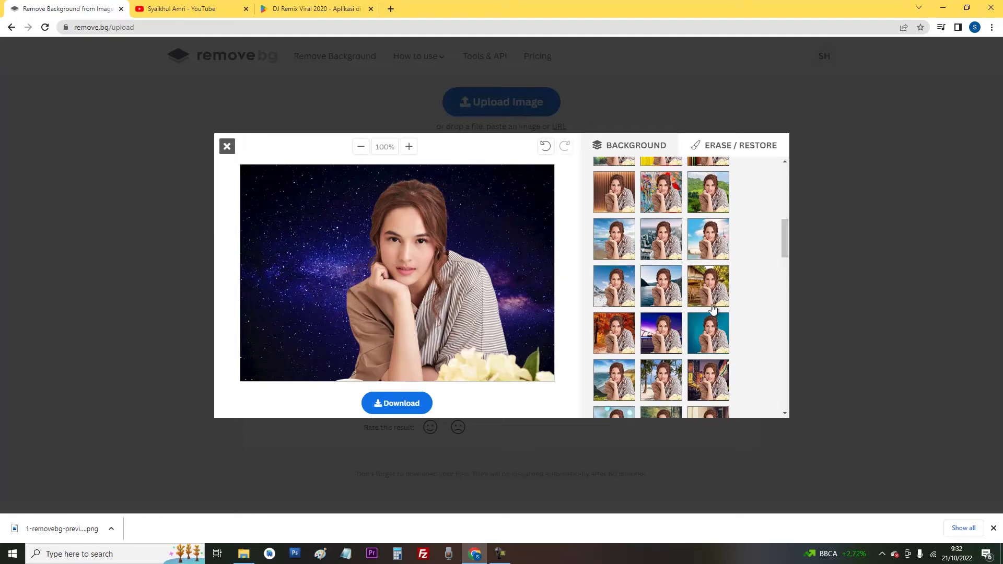
left_click(709, 378)
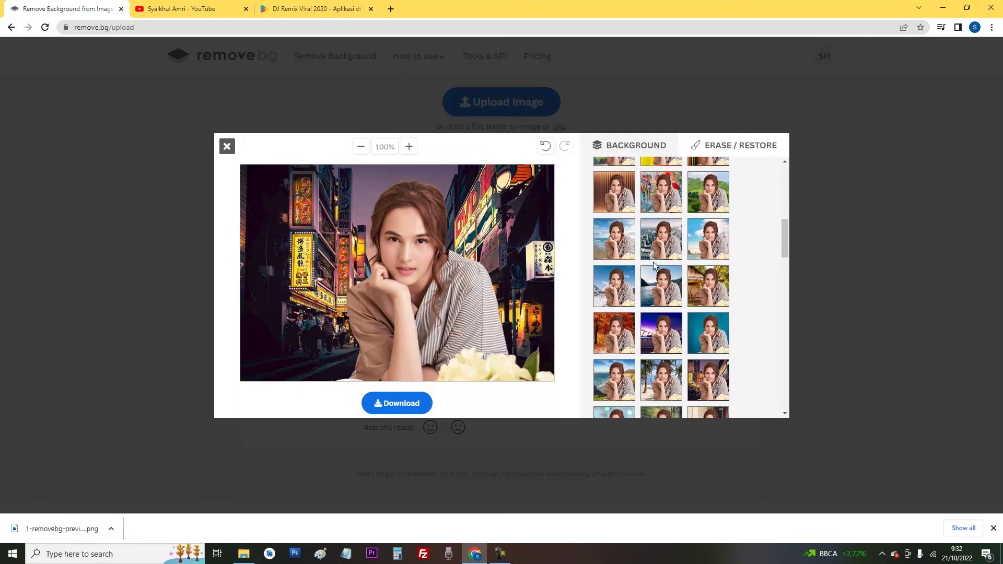
scroll(668, 345, "down", 5)
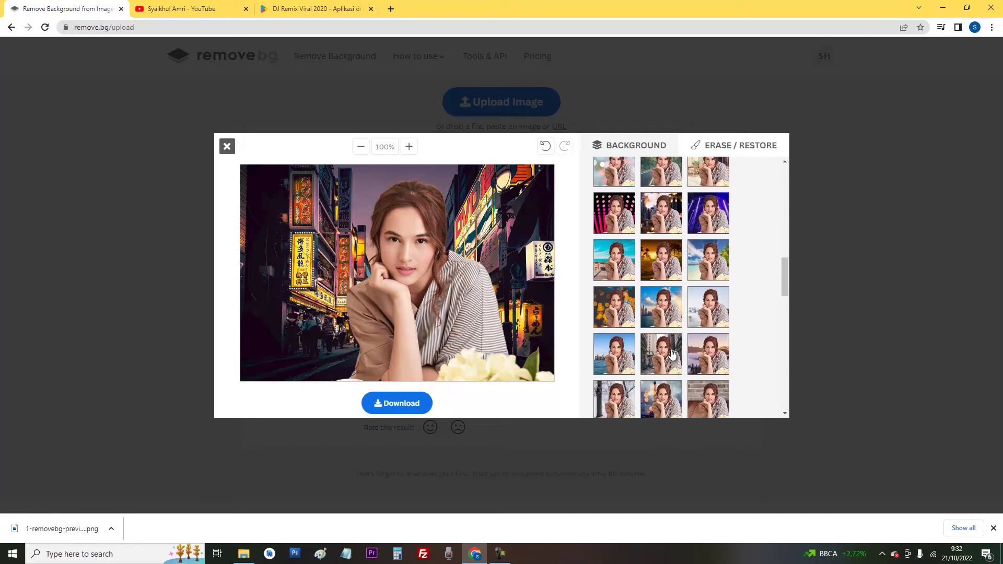
left_click(625, 312)
Put the portrait on the dark parking-garage background.
scroll(683, 355, "down", 1)
scroll(683, 354, "down", 2)
scroll(683, 354, "down", 2)
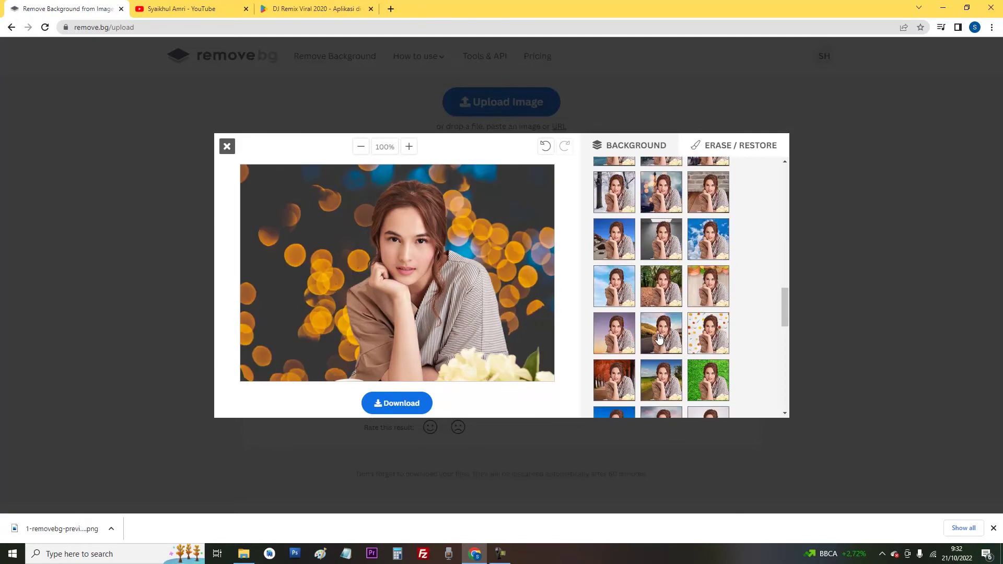
scroll(659, 338, "down", 1)
scroll(655, 336, "down", 2)
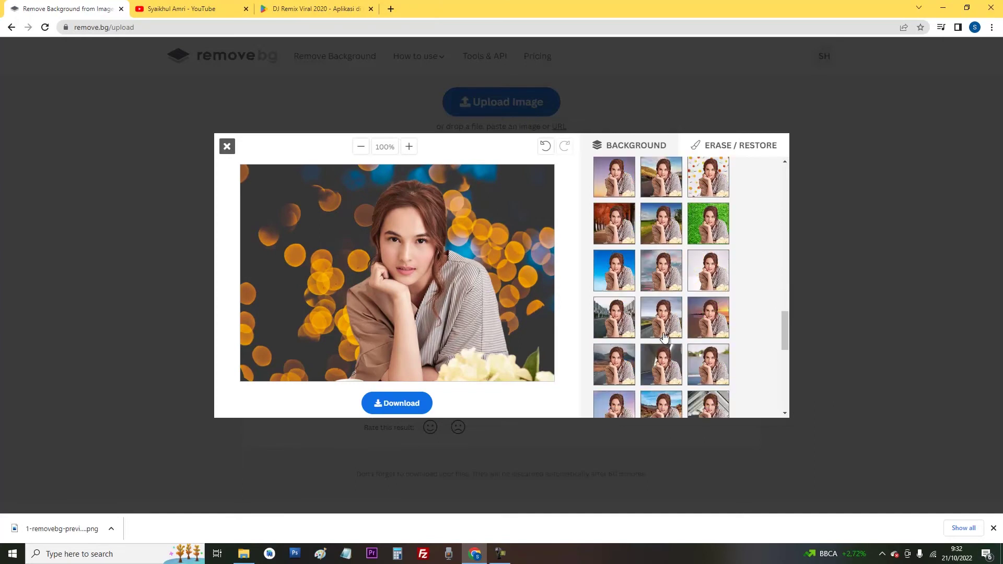
scroll(664, 337, "down", 3)
scroll(667, 339, "down", 2)
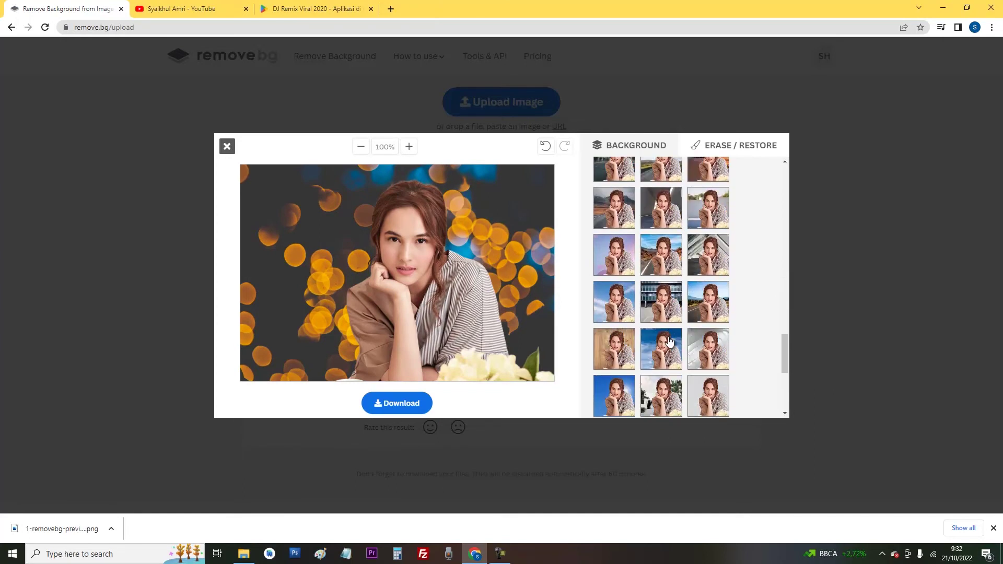
scroll(671, 342, "down", 2)
scroll(694, 349, "down", 1)
left_click(698, 349)
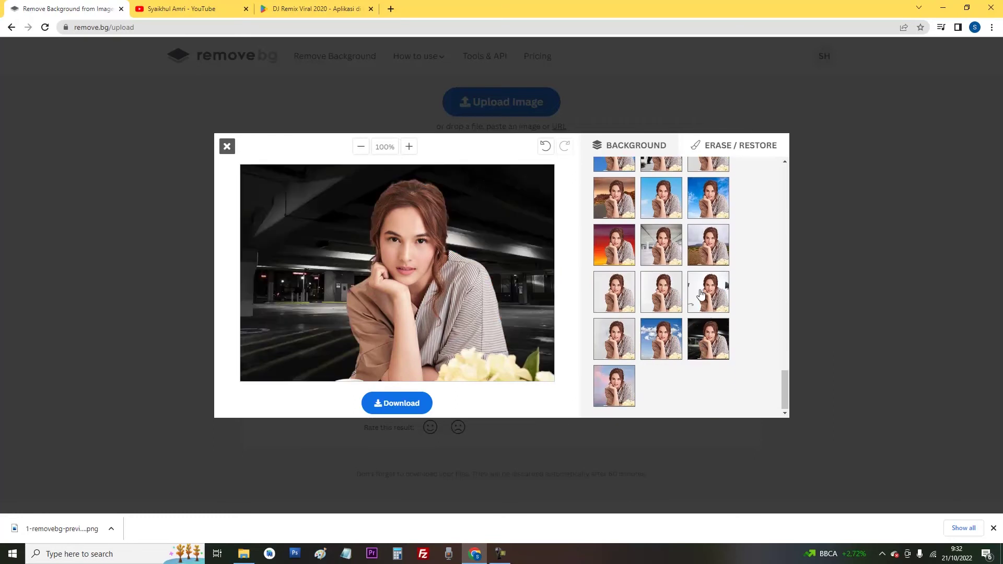
Apply the Eiffel Tower bokeh background and download the edited portrait.
scroll(690, 284, "up", 1)
scroll(689, 295, "up", 2)
scroll(685, 304, "up", 1)
scroll(689, 302, "up", 1)
scroll(696, 295, "up", 1)
scroll(695, 298, "up", 2)
scroll(695, 297, "up", 1)
scroll(695, 298, "up", 1)
scroll(690, 285, "up", 1)
scroll(687, 280, "up", 1)
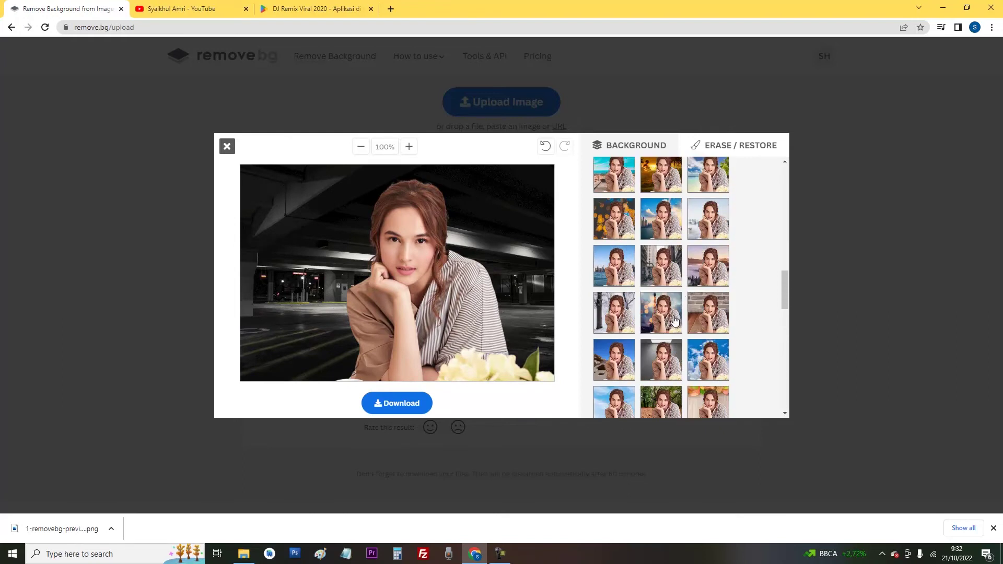
left_click(671, 319)
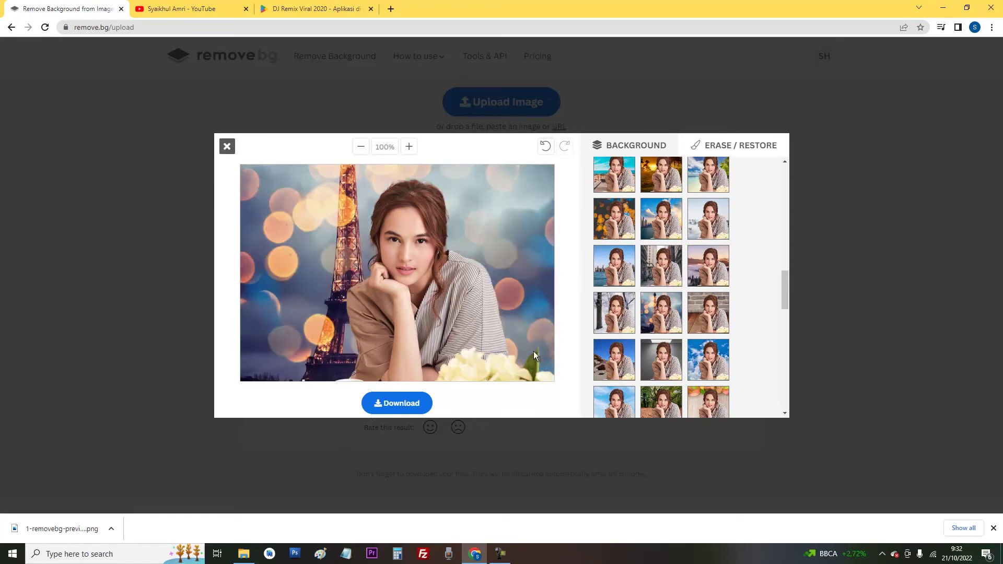
left_click(398, 403)
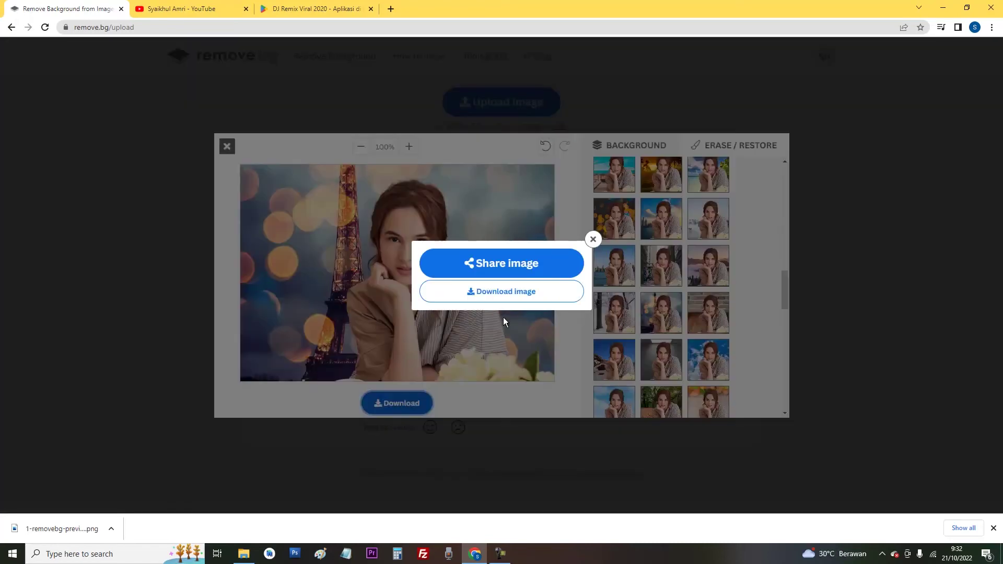
left_click(491, 295)
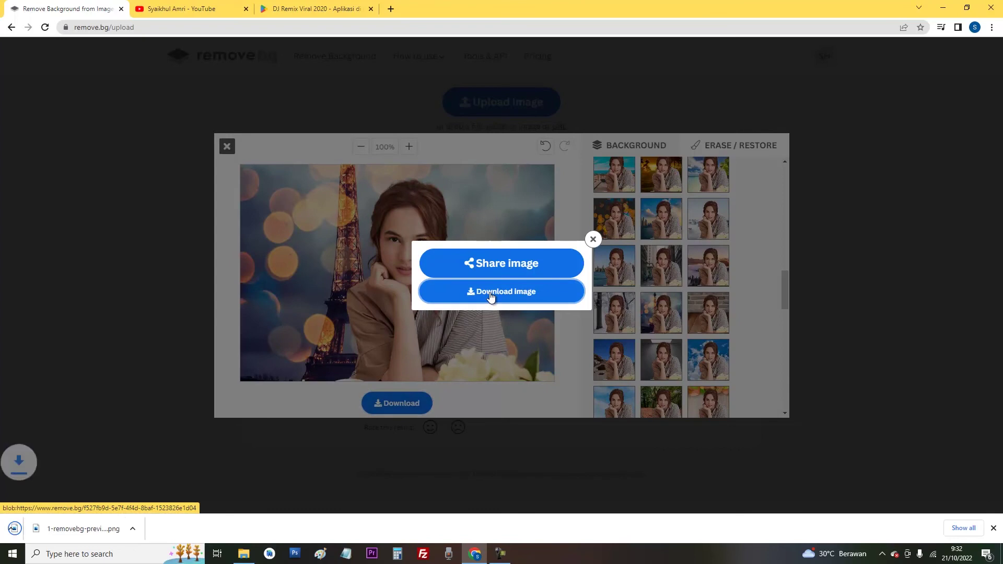
Open 1-removebg-preview (1).png from its folder in Photos to check it, then return to Chrome.
left_click(111, 525)
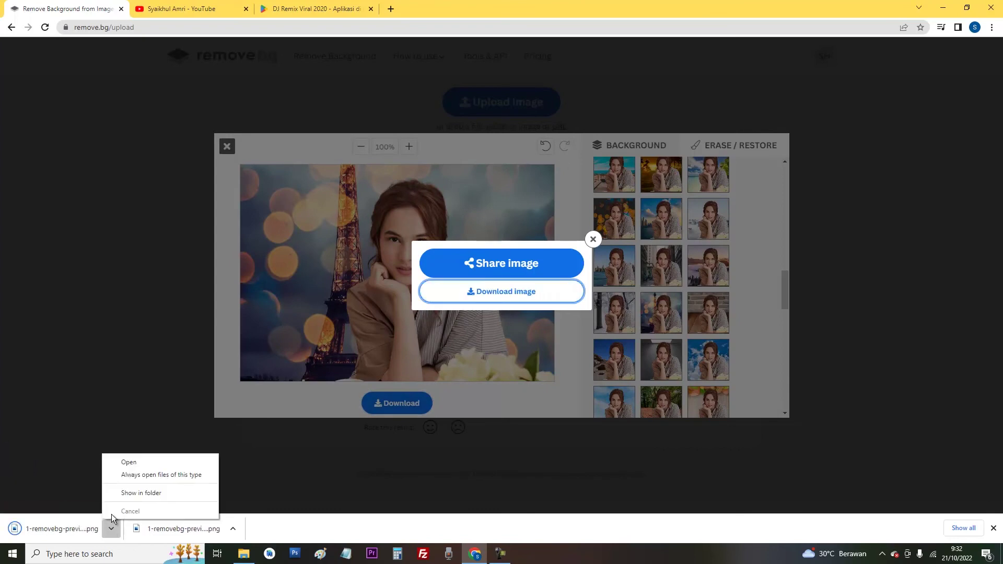
left_click(121, 493)
double_click(228, 178)
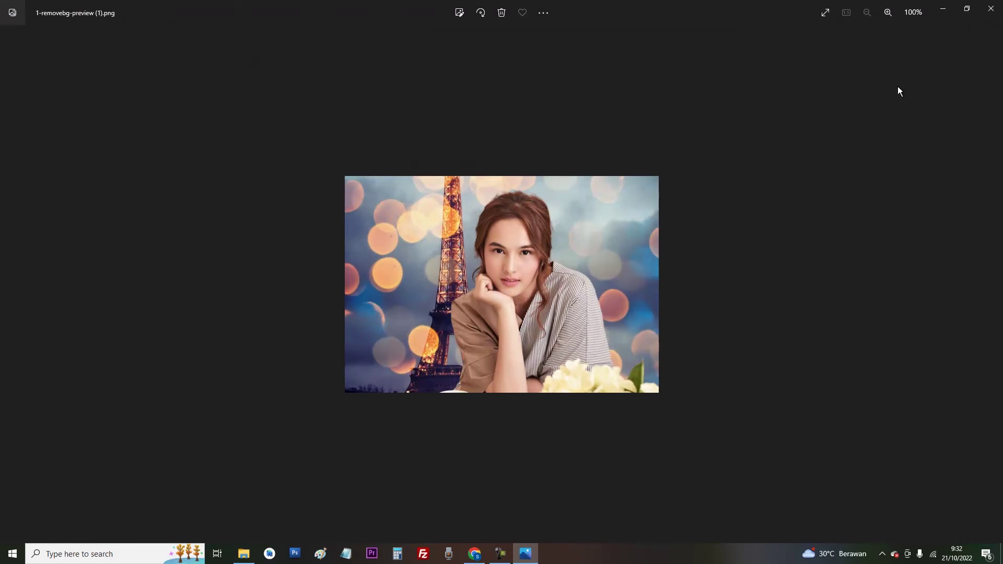
left_click(993, 11)
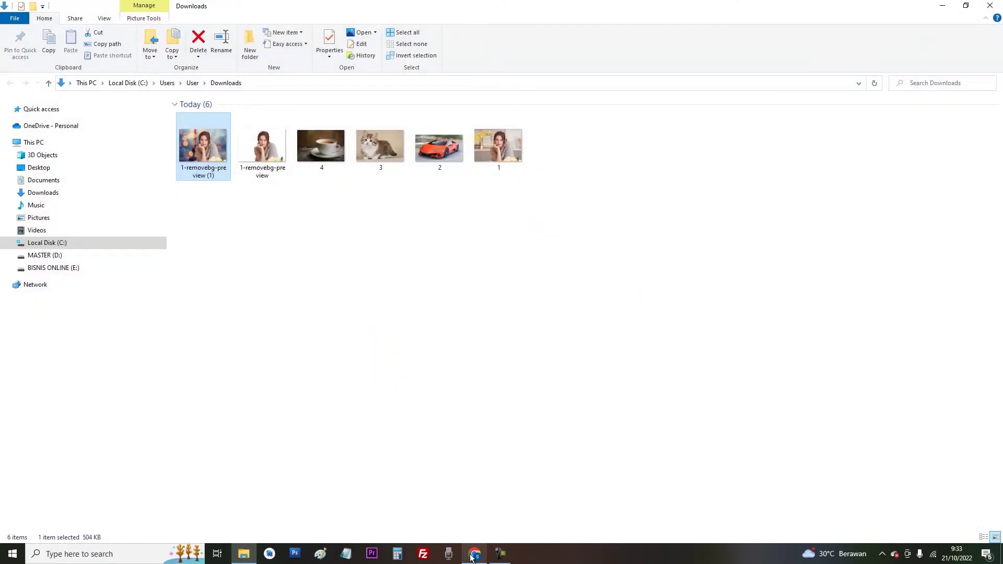
left_click(472, 554)
Dismiss the share popup and close the remove.bg background editor.
left_click(594, 240)
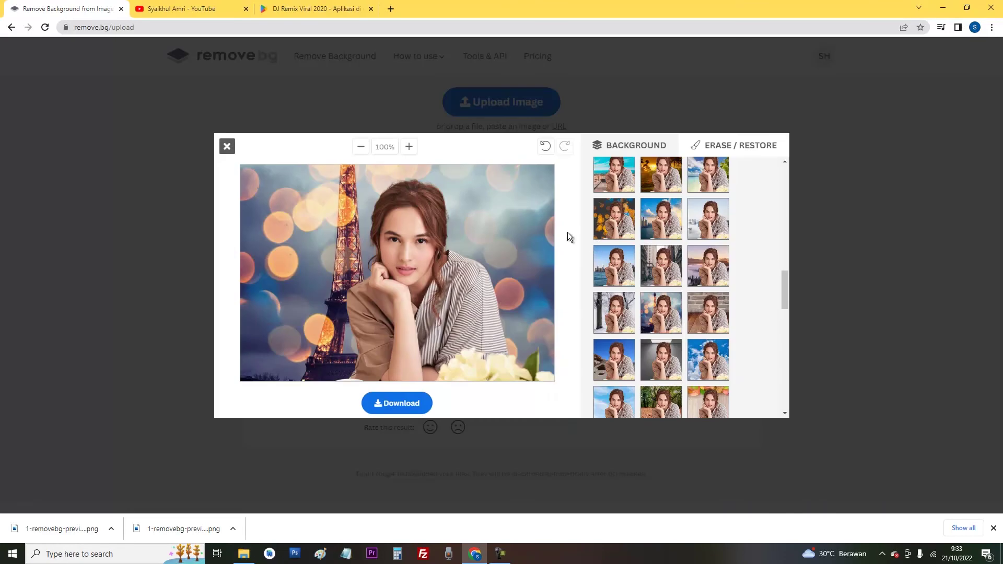
left_click(355, 9)
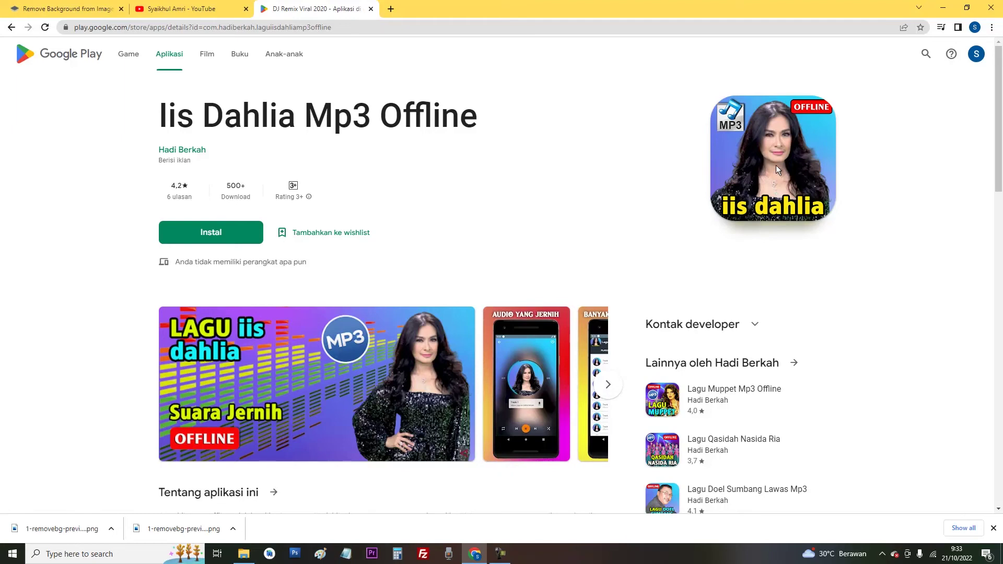
left_click(78, 9)
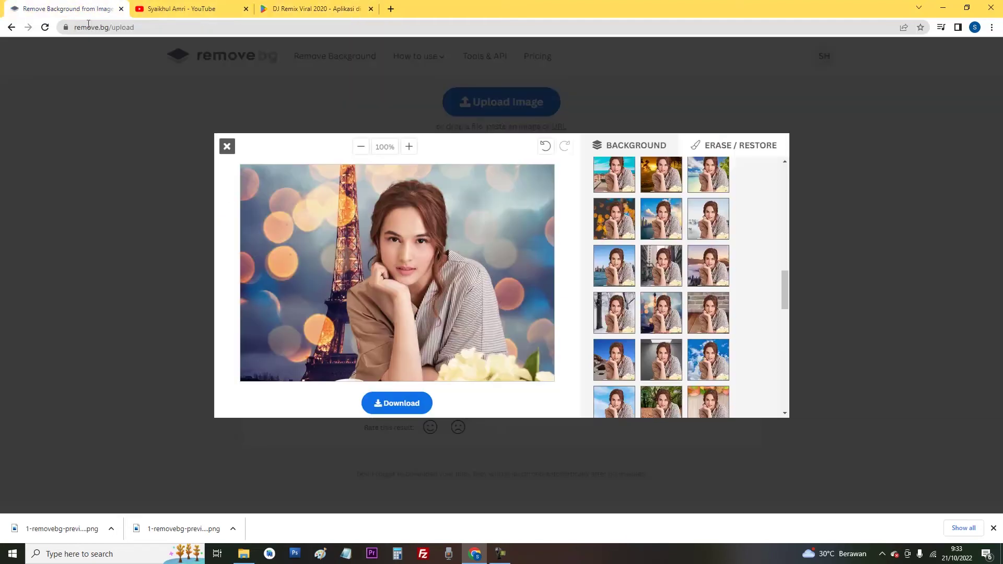
left_click(229, 148)
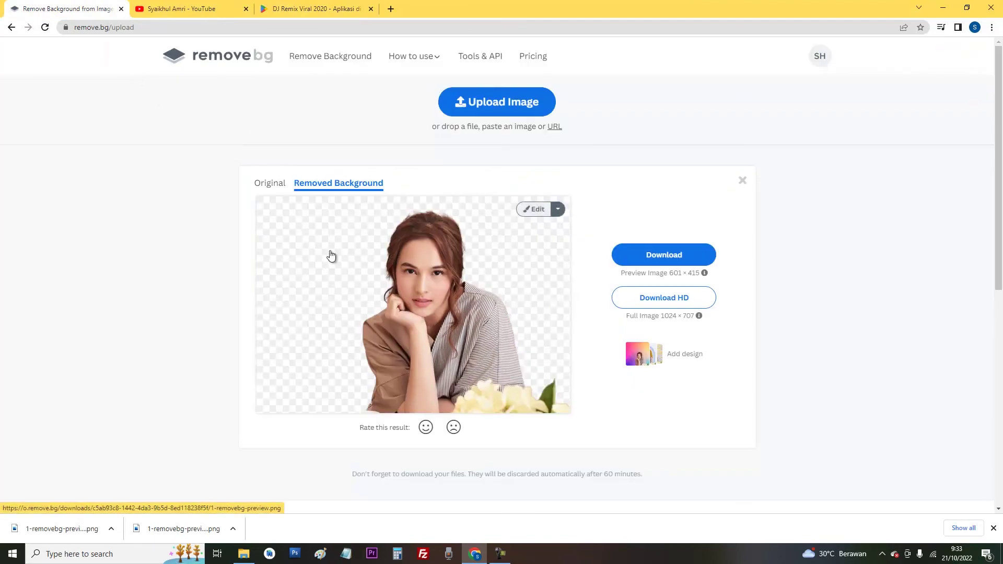
Browse the app's screenshots on the Google Play page, then return to the remove.bg result.
left_click(298, 5)
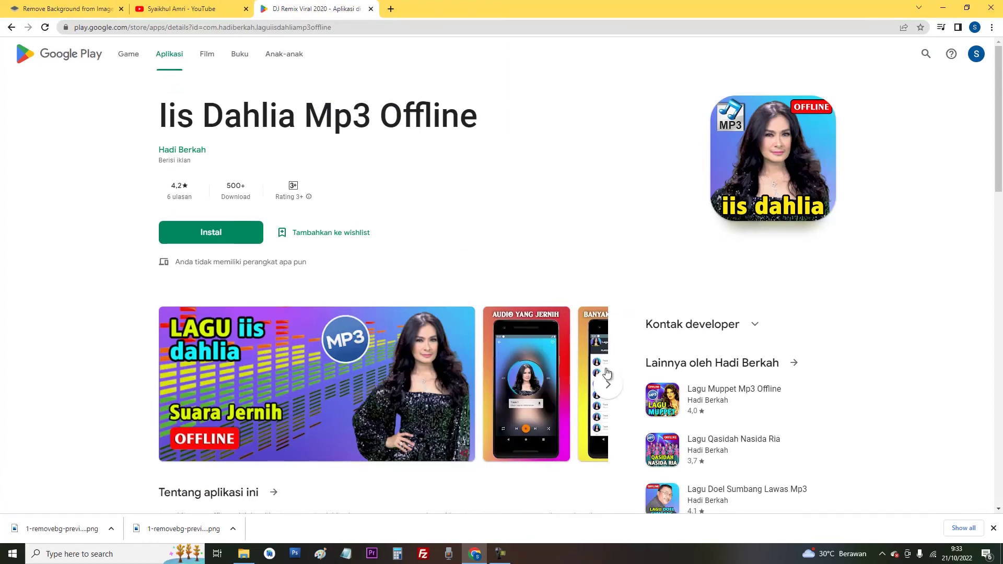
left_click(608, 385)
scroll(685, 399, "down", 2)
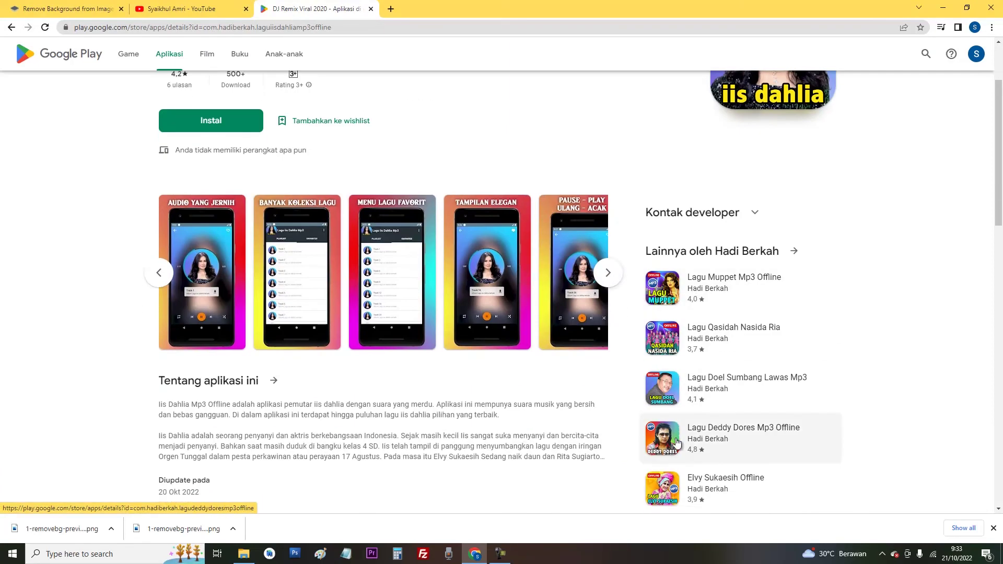
scroll(686, 366, "down", 3)
scroll(683, 360, "up", 4)
scroll(681, 360, "up", 1)
left_click(30, 5)
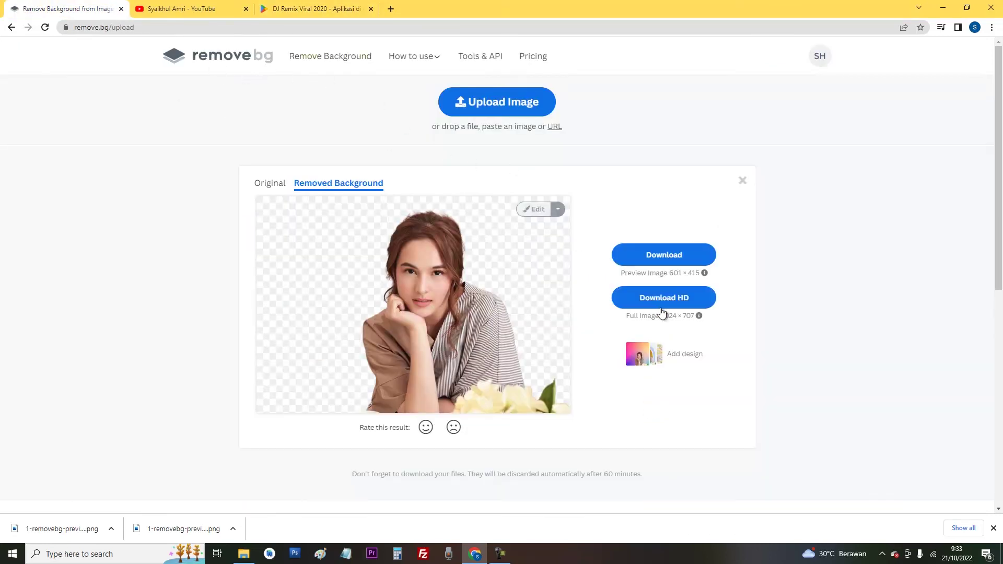
scroll(631, 373, "down", 3)
scroll(624, 334, "up", 3)
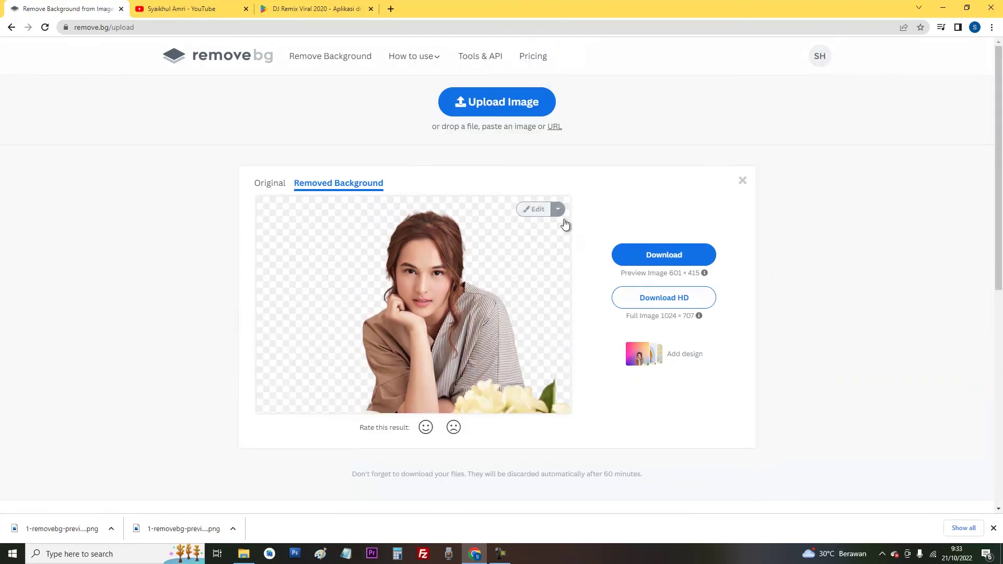
Reopen the editor and give the portrait a solid red background.
left_click(538, 209)
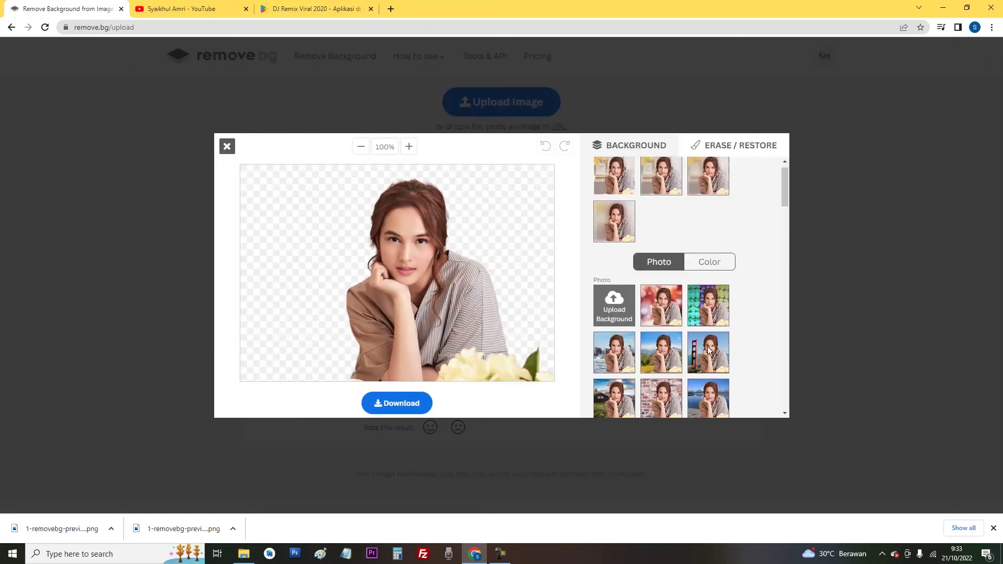
left_click(702, 287)
scroll(697, 363, "down", 1)
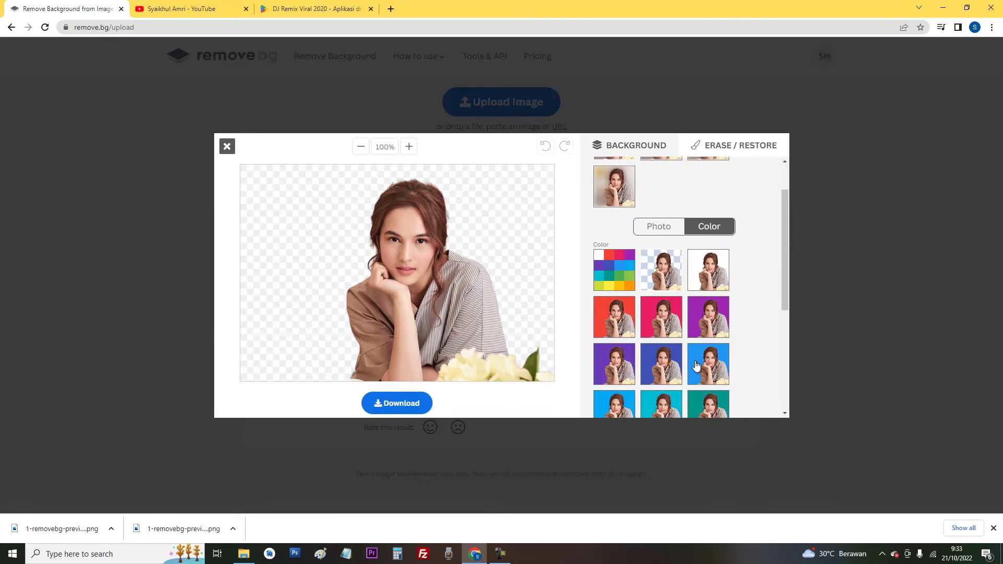
left_click(614, 324)
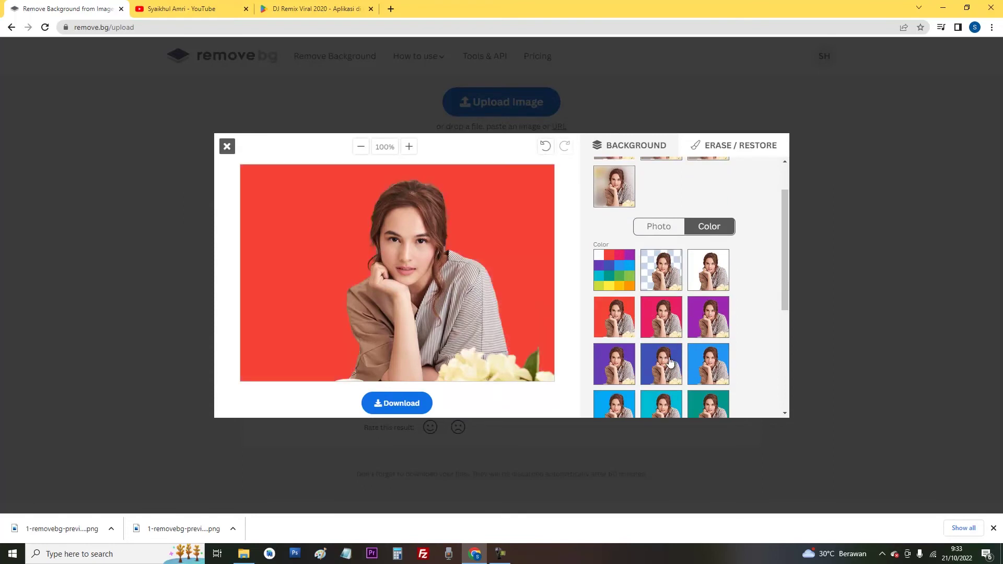
Change the portrait's solid background from red to yellow, then to blue.
scroll(670, 356, "down", 2)
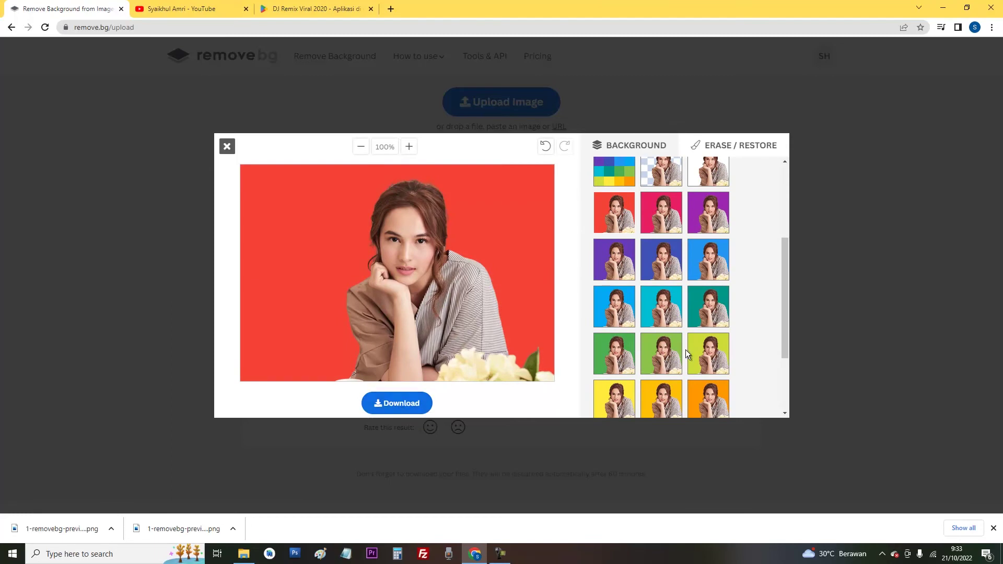
scroll(696, 355, "up", 3)
scroll(705, 349, "down", 5)
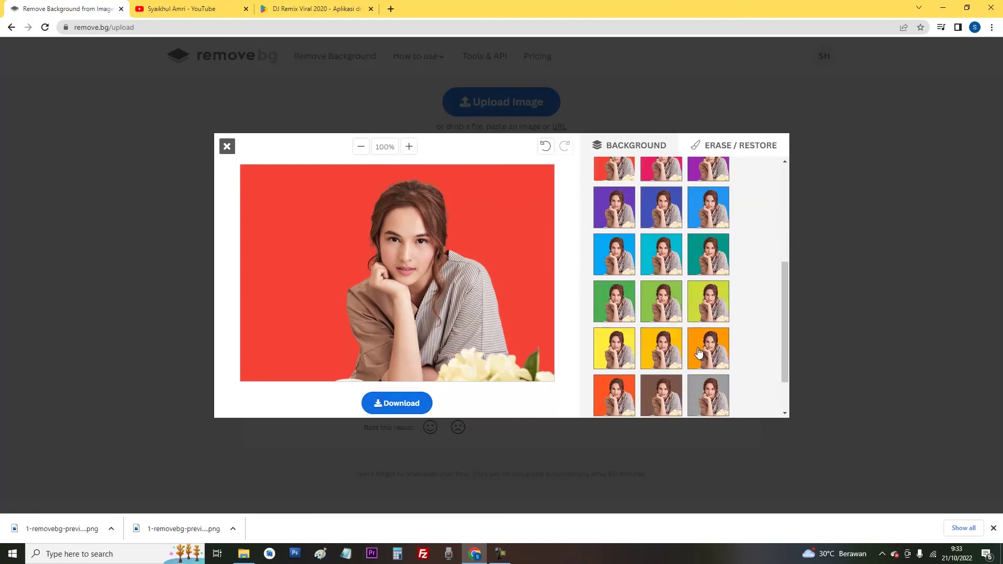
scroll(658, 334, "down", 2)
left_click(608, 296)
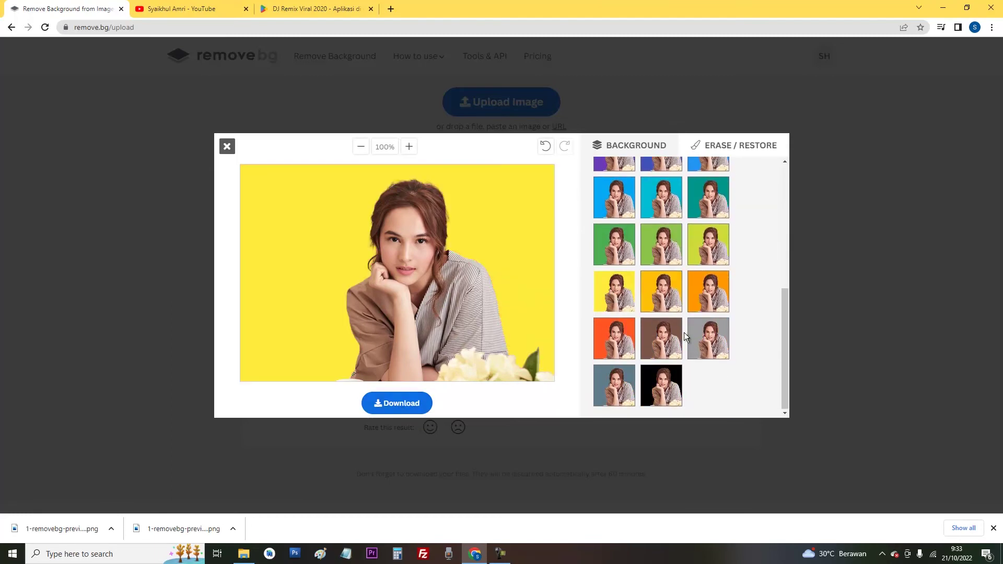
scroll(679, 327, "up", 3)
scroll(668, 314, "up", 2)
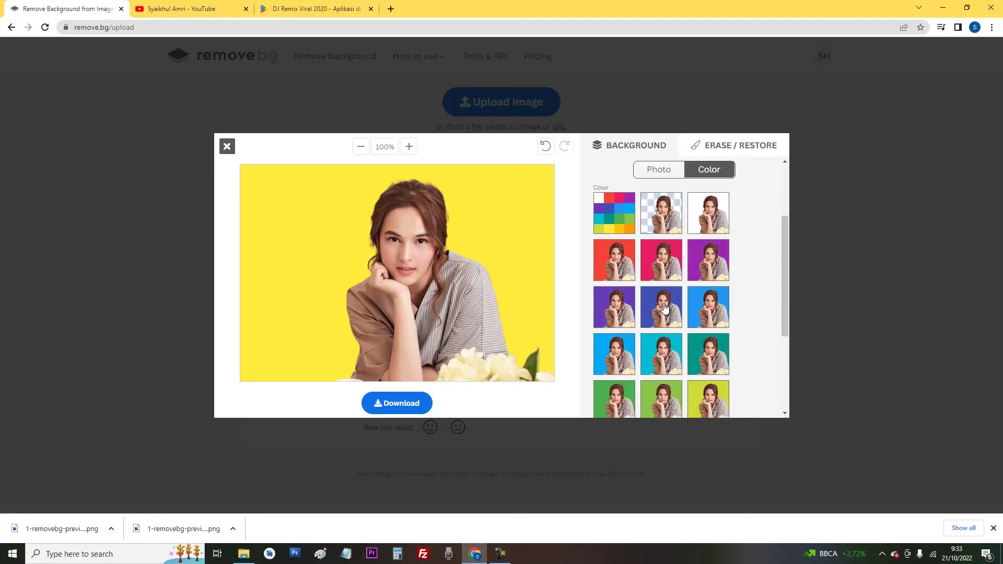
left_click(663, 307)
scroll(678, 318, "up", 2)
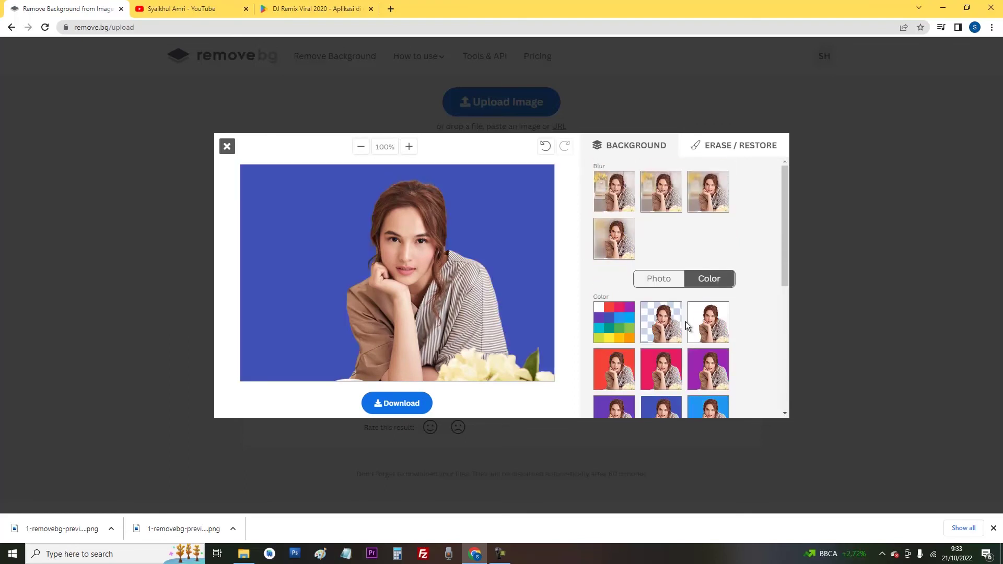
Discard the portrait edits and upload the sports-car photo '2'.
left_click(227, 147)
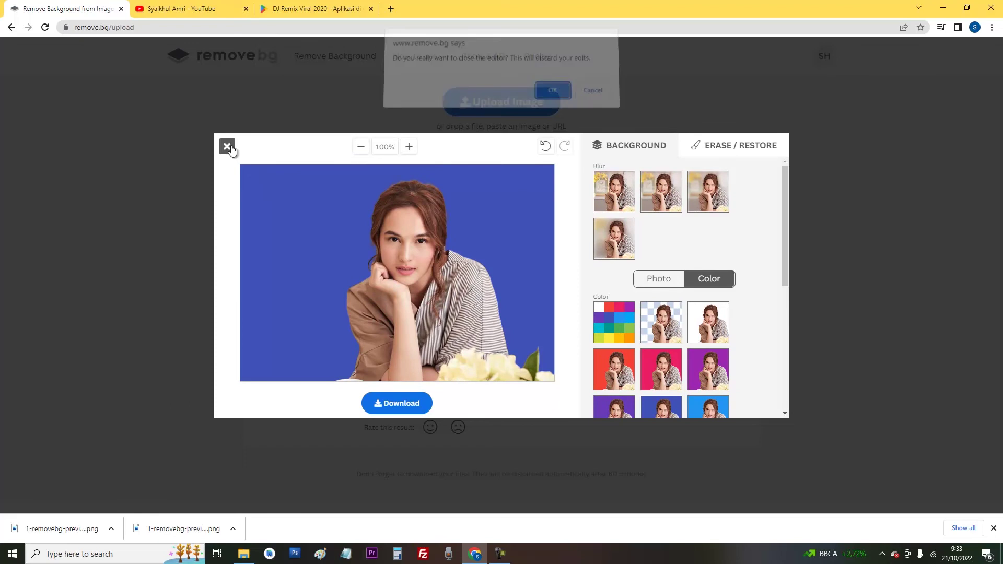
left_click(554, 96)
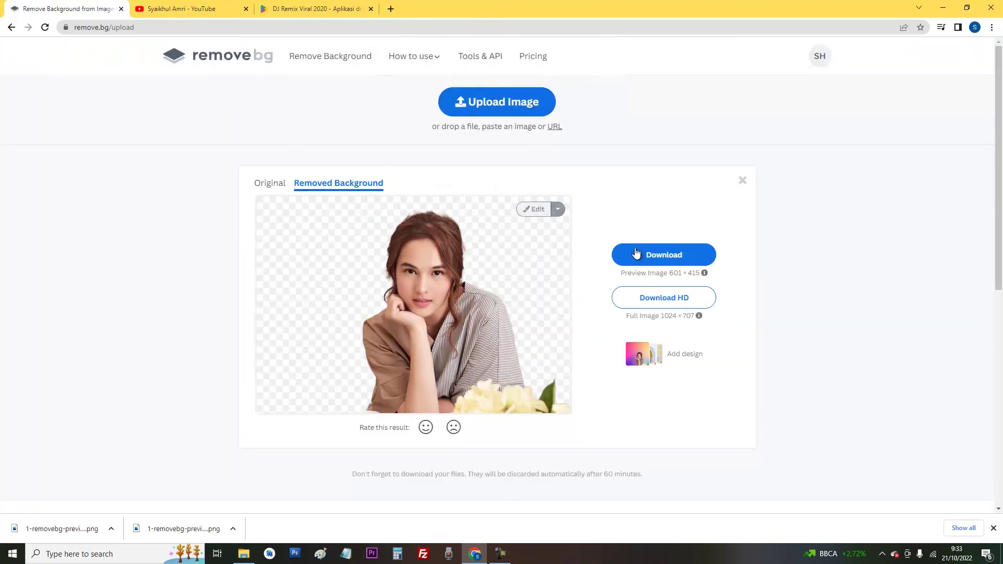
left_click(536, 111)
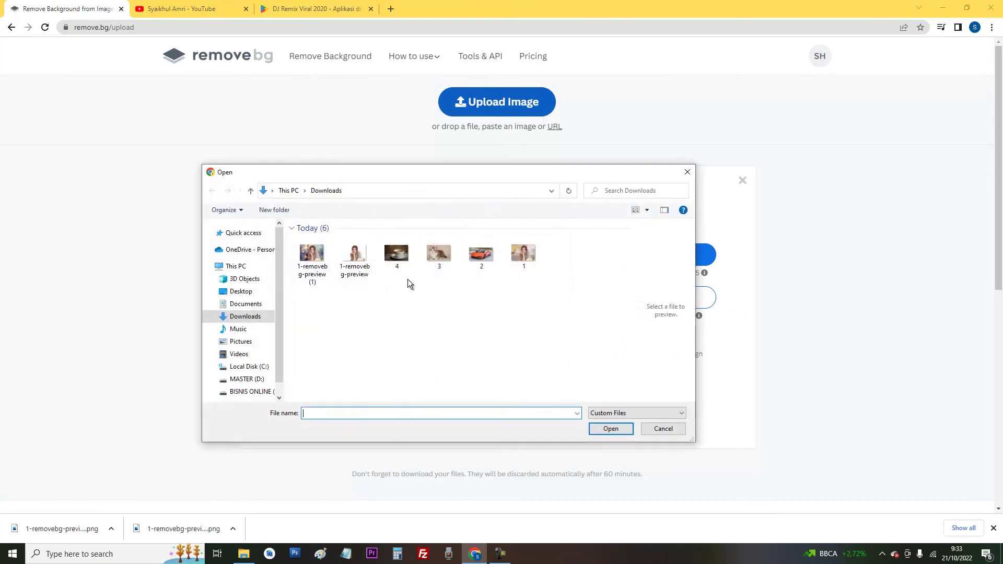
double_click(475, 257)
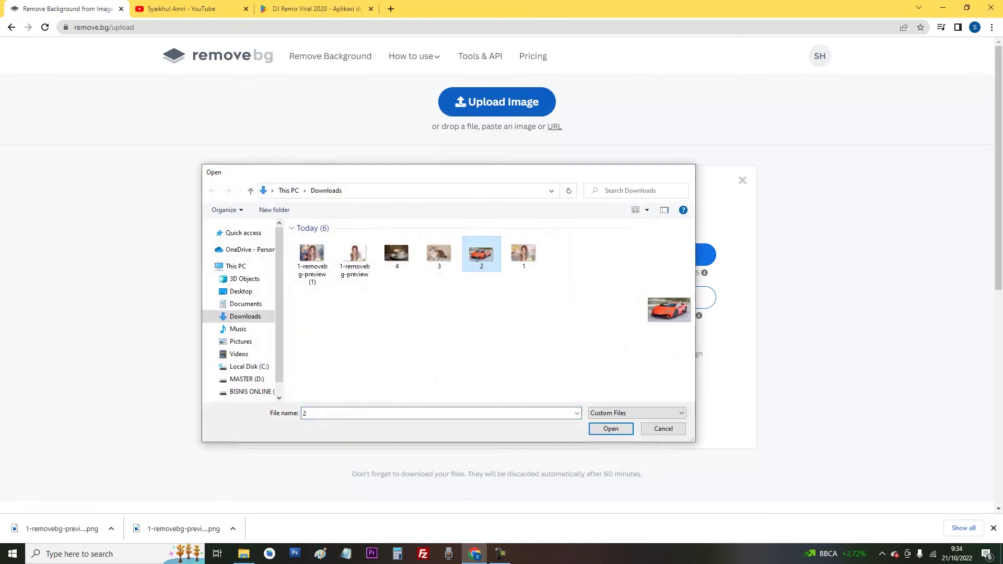
Compare the car cutout with its original, then open the cutout in the editor.
scroll(532, 376, "up", 2)
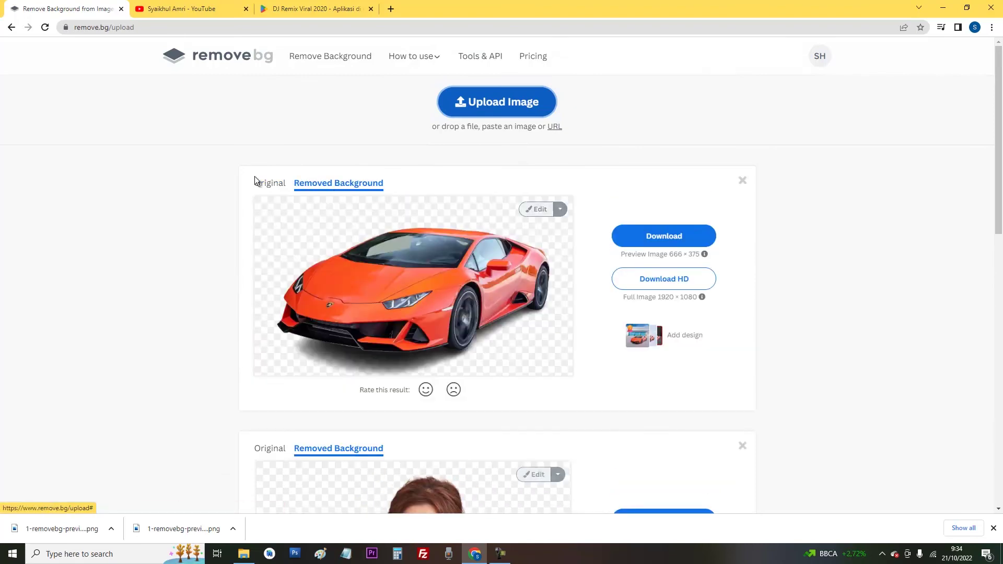
left_click(270, 184)
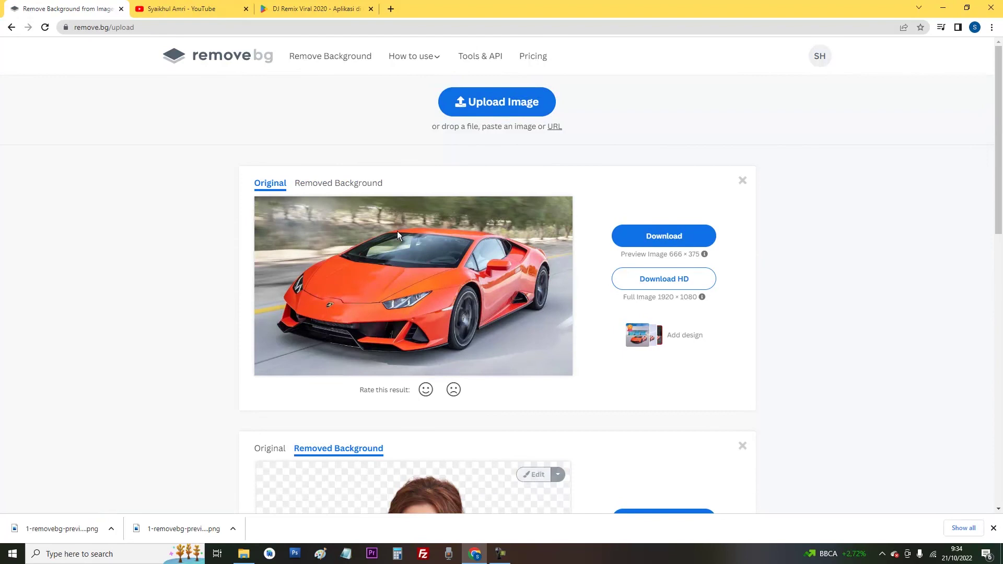
left_click(339, 183)
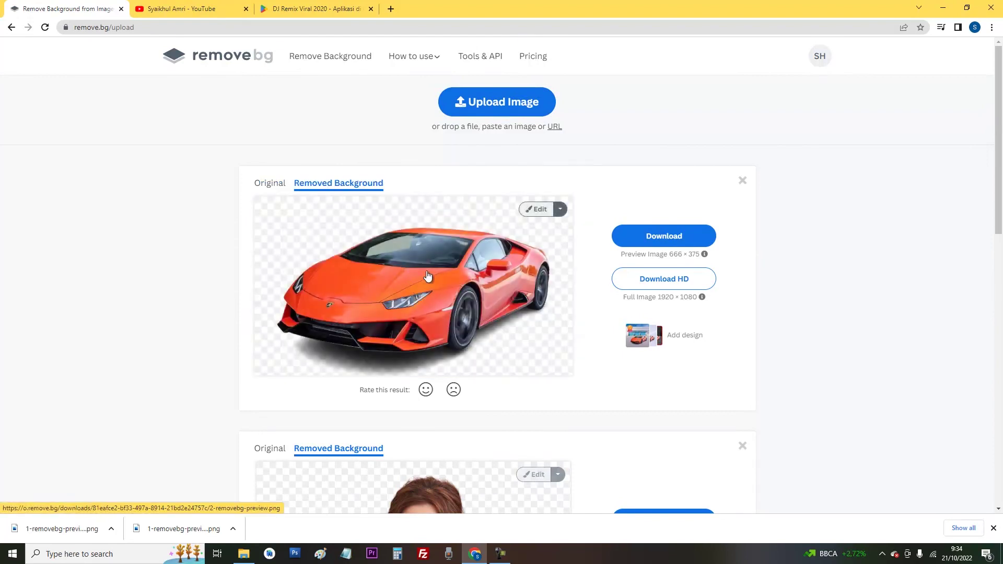
left_click(536, 209)
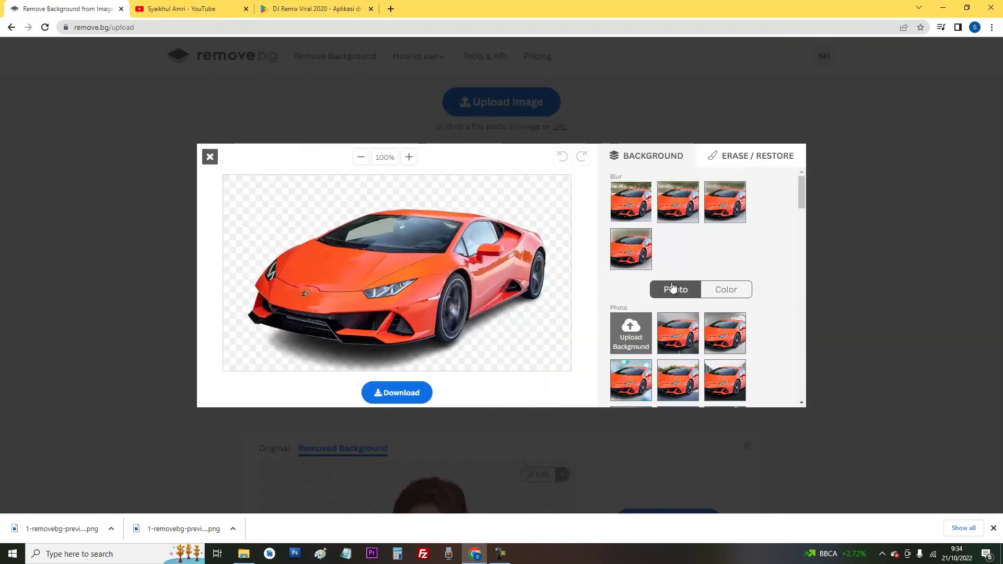
Preview the car against each background blur level, ending on the strongest blur.
left_click(681, 212)
left_click(728, 217)
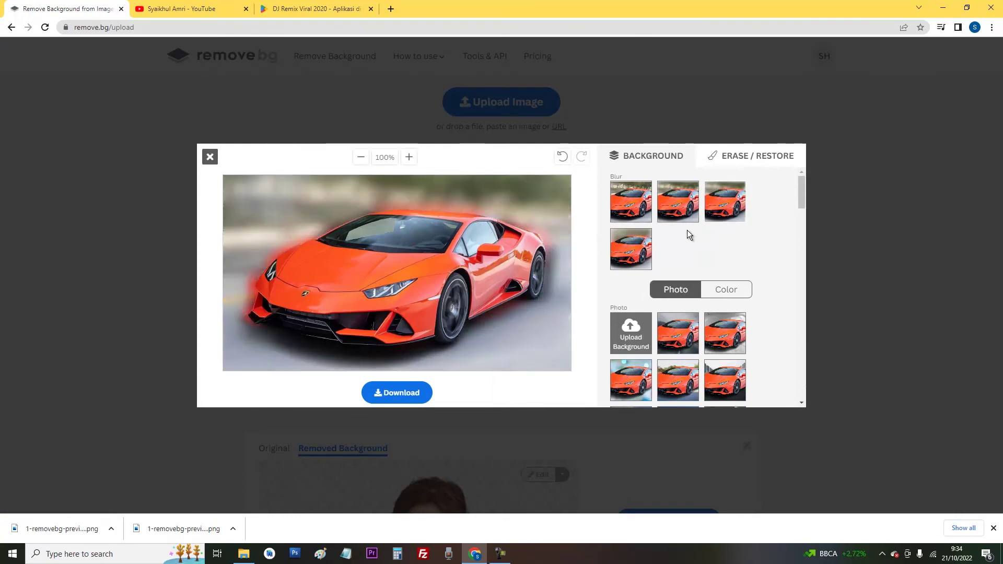
left_click(634, 204)
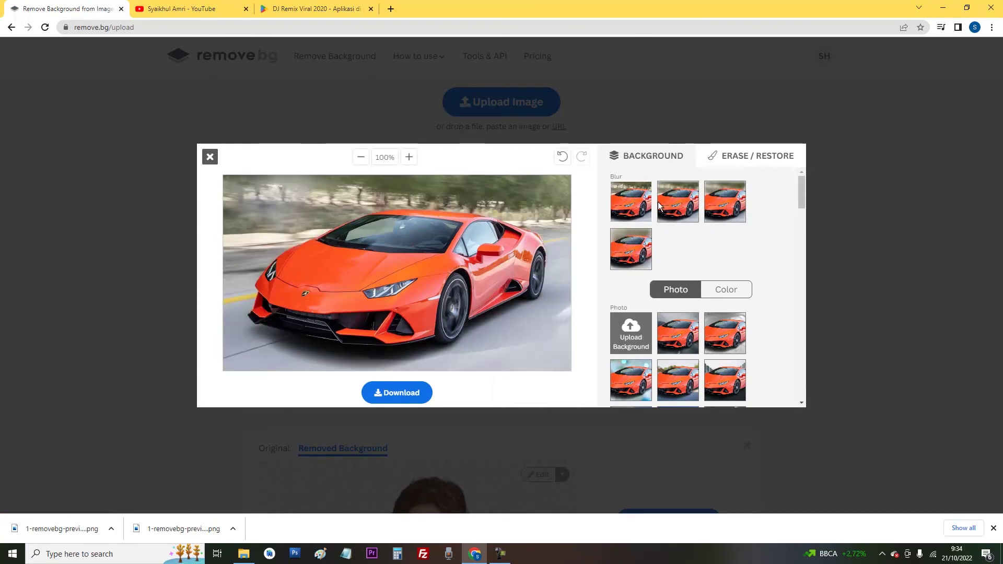
left_click(686, 198)
left_click(719, 200)
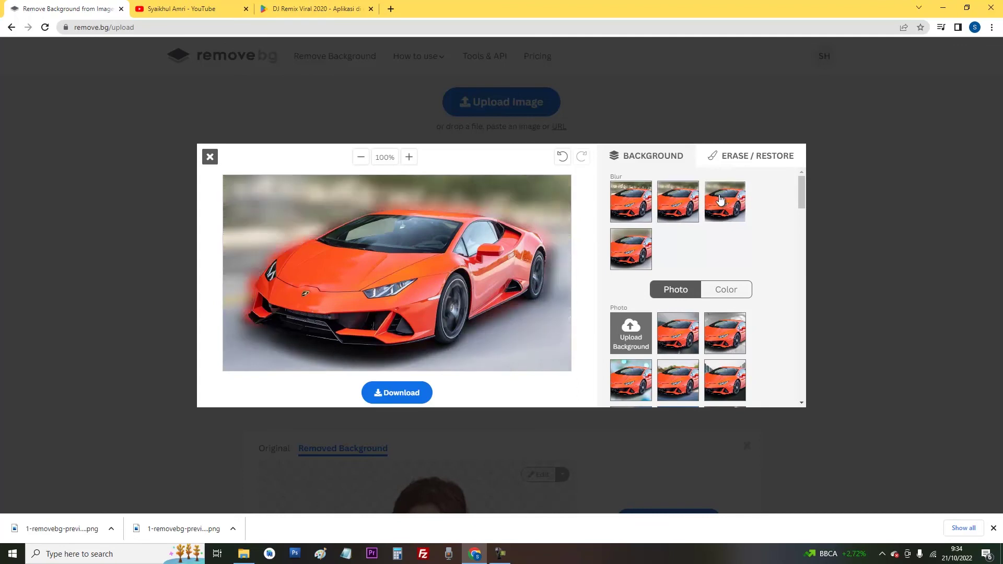
left_click(618, 260)
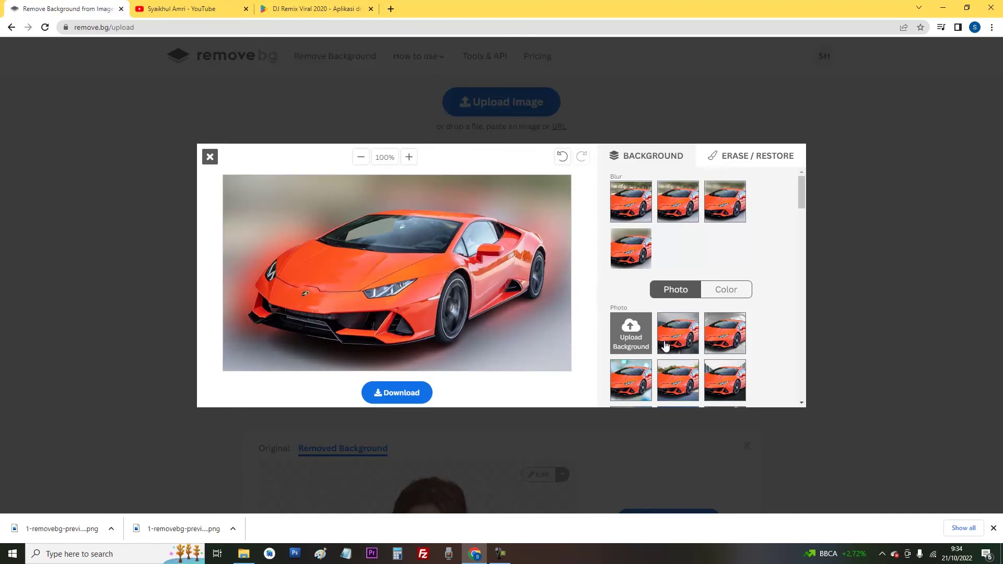
Try the red bokeh photo backdrop, settle on the purple scenic photo, and close the editor.
scroll(679, 345, "down", 3)
scroll(684, 343, "down", 5)
scroll(694, 343, "down", 5)
scroll(696, 343, "down", 5)
left_click(728, 335)
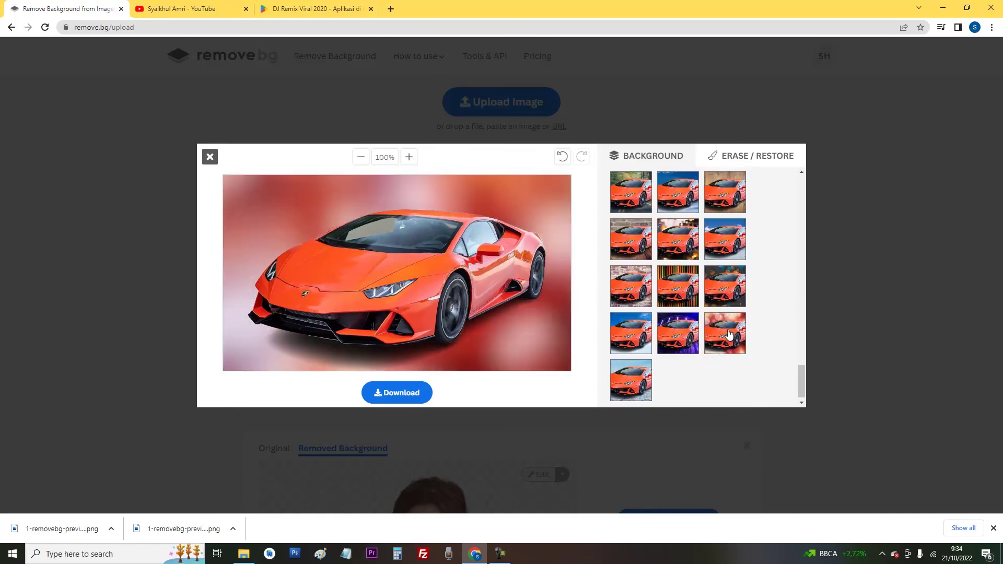
left_click(680, 334)
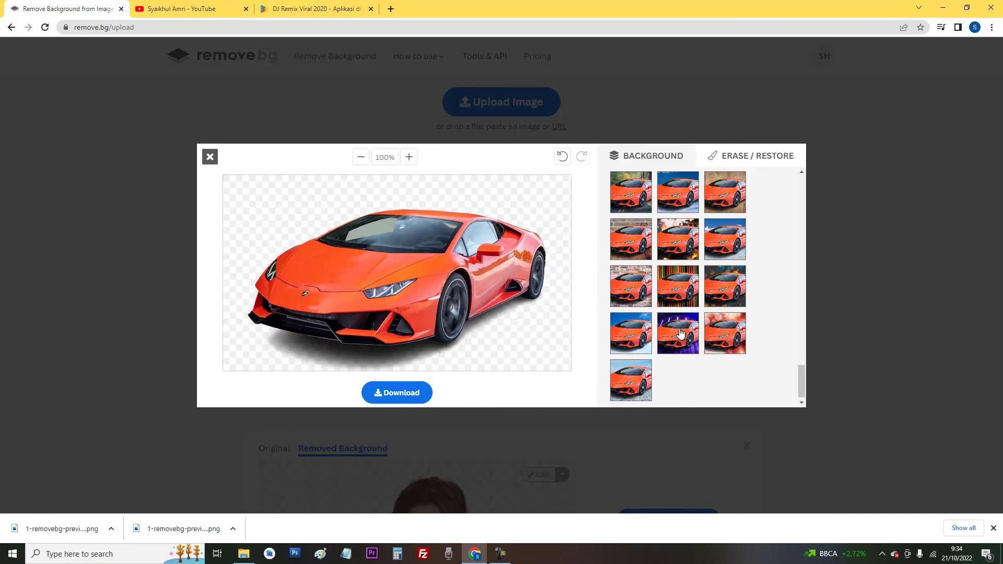
left_click(206, 163)
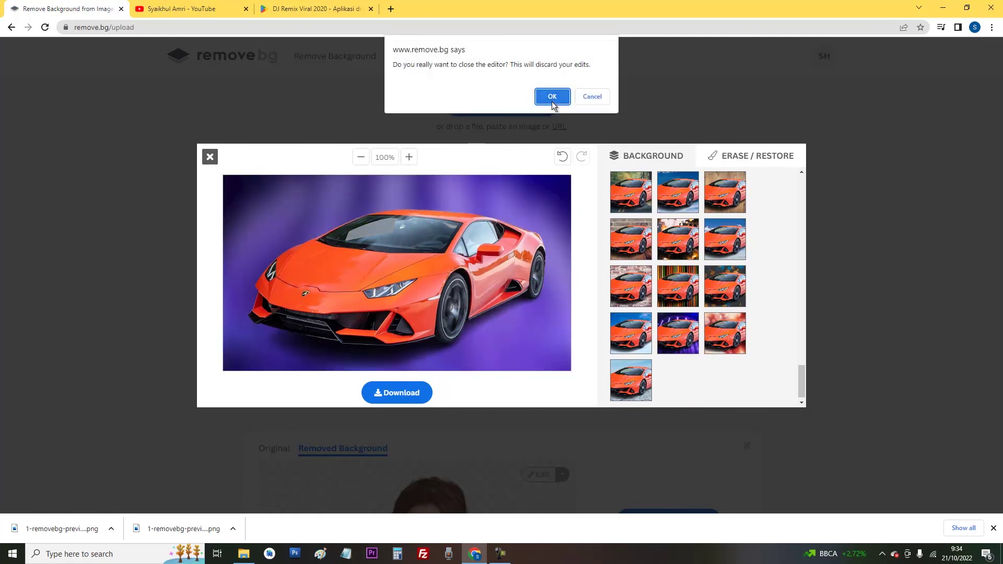
Confirm discarding the car edits so the editor closes.
left_click(554, 97)
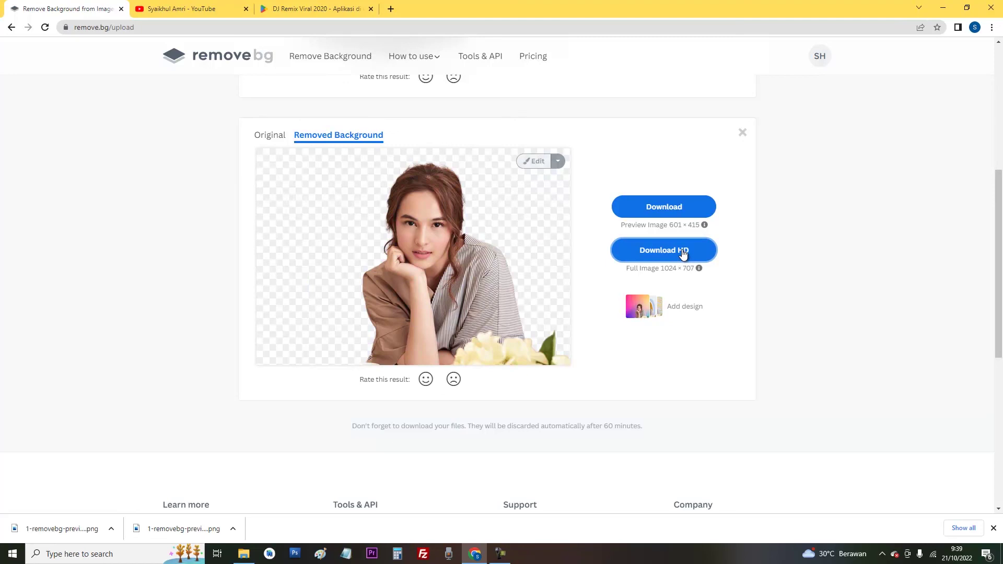
scroll(766, 395, "up", 1)
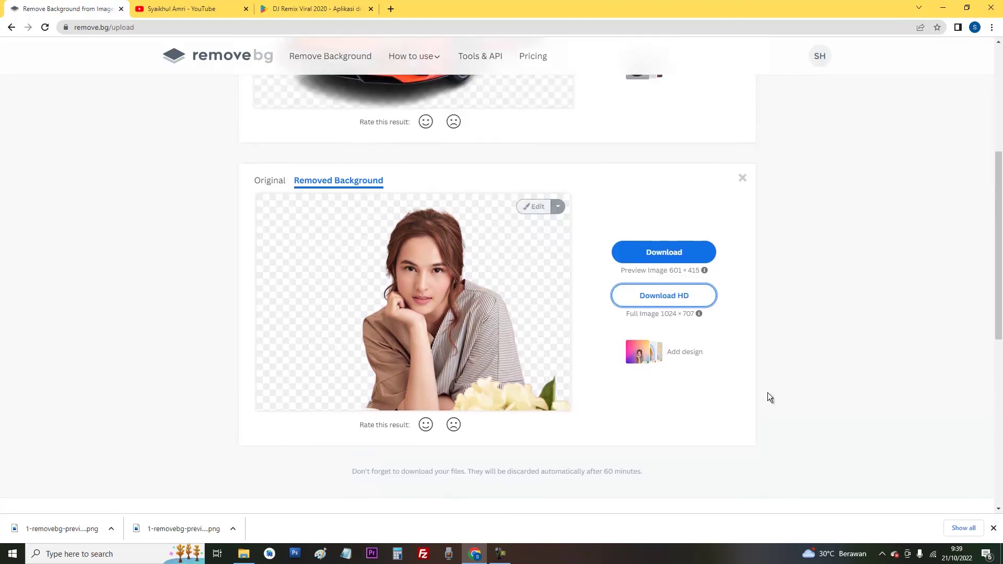
scroll(769, 397, "down", 2)
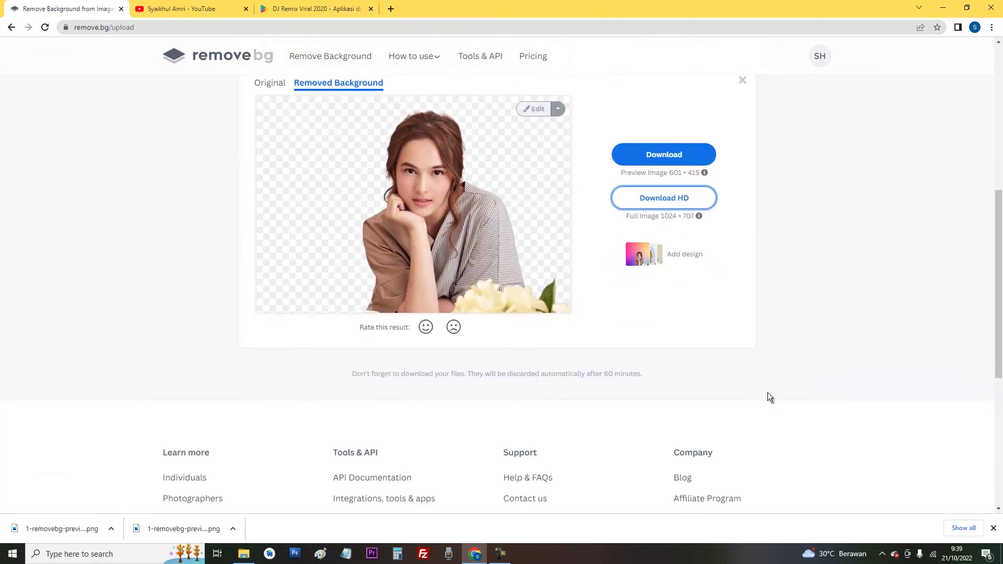
scroll(769, 397, "up", 1)
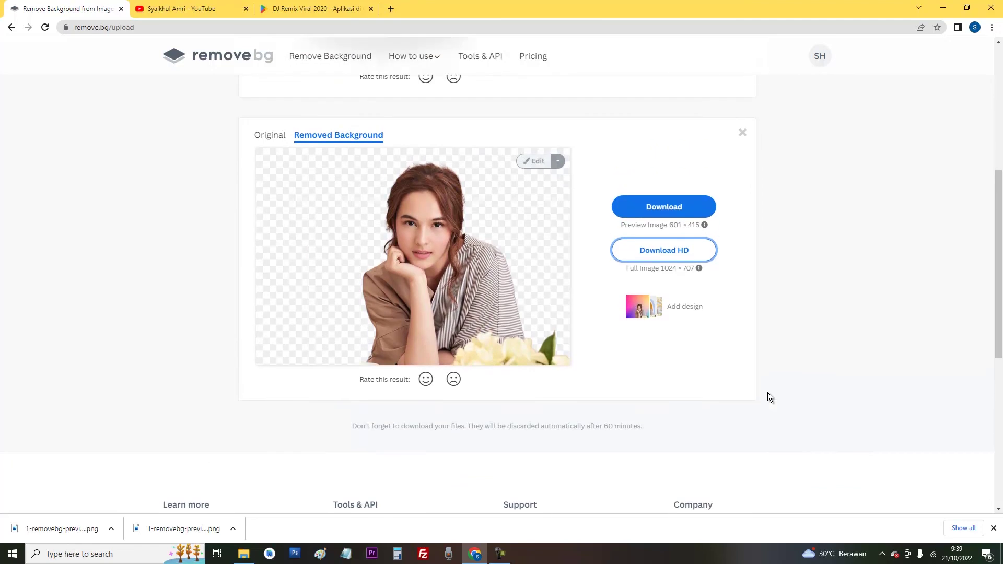